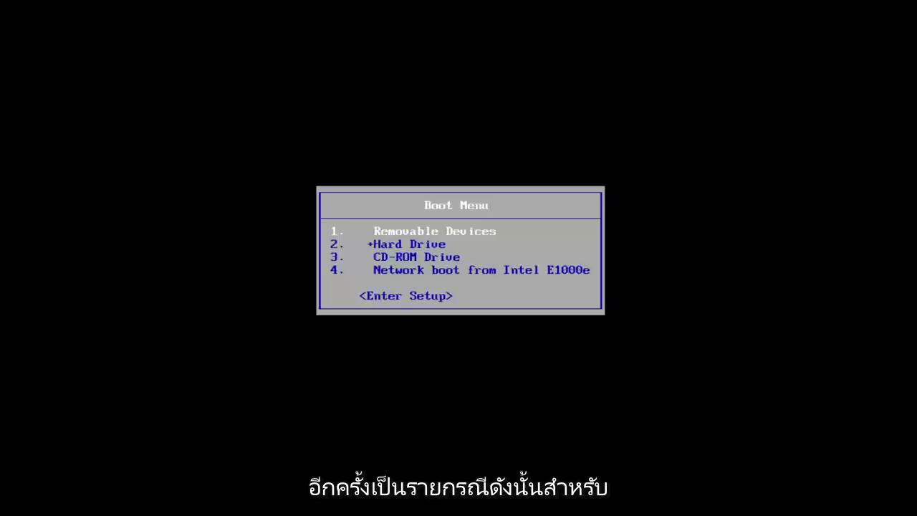
- Boot the computer from the CD-ROM drive into the Windows installation media
key(Down)
key(Down)
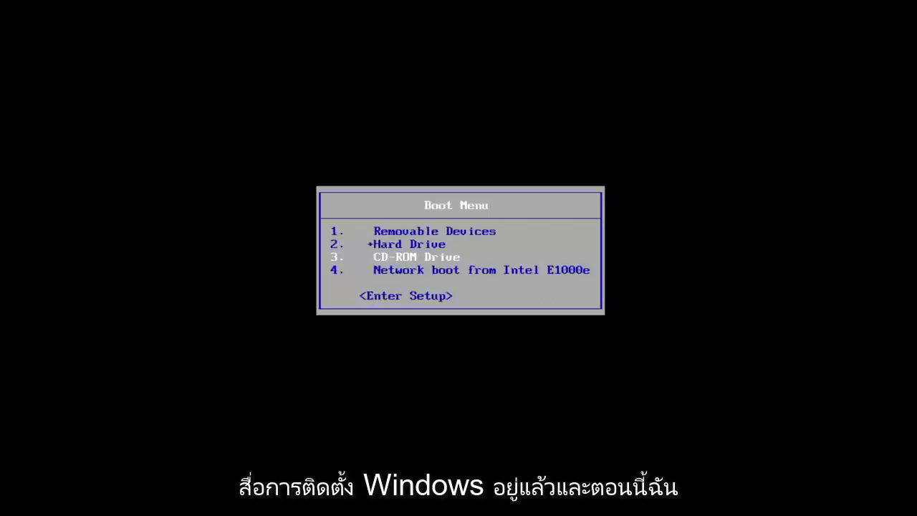
key(Return)
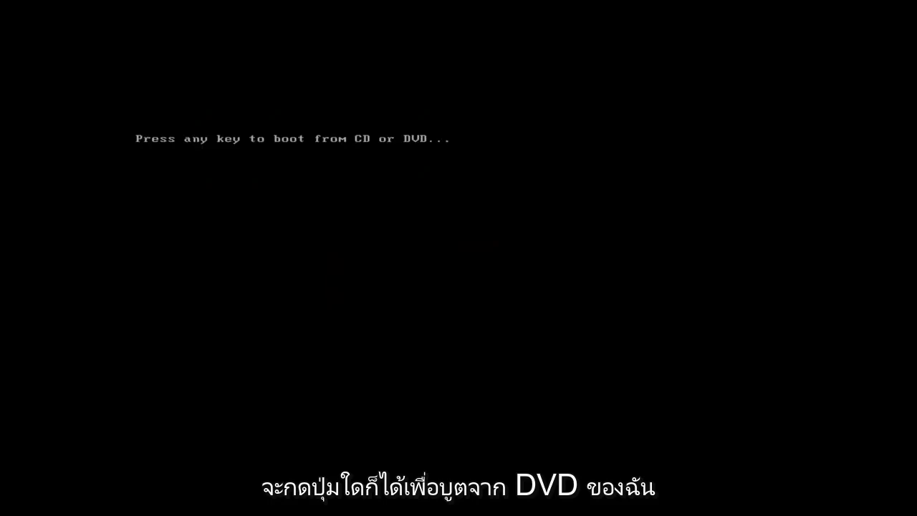
key(Return)
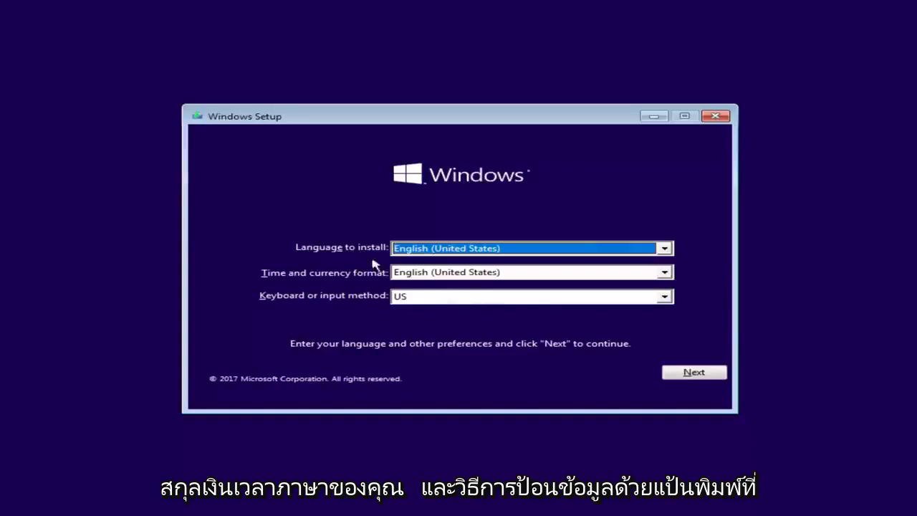
- Accept the default language settings and open Command Prompt from the advanced troubleshooting options for repairing the computer
click(691, 374)
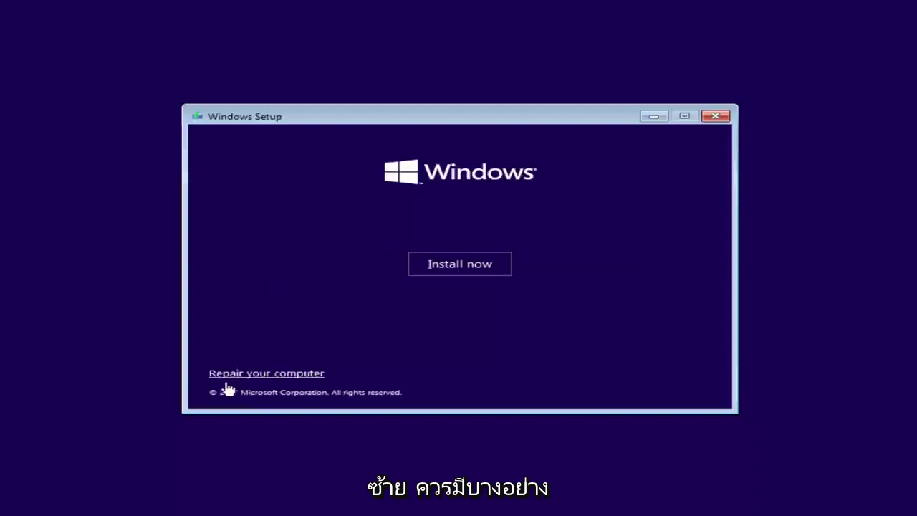
click(280, 375)
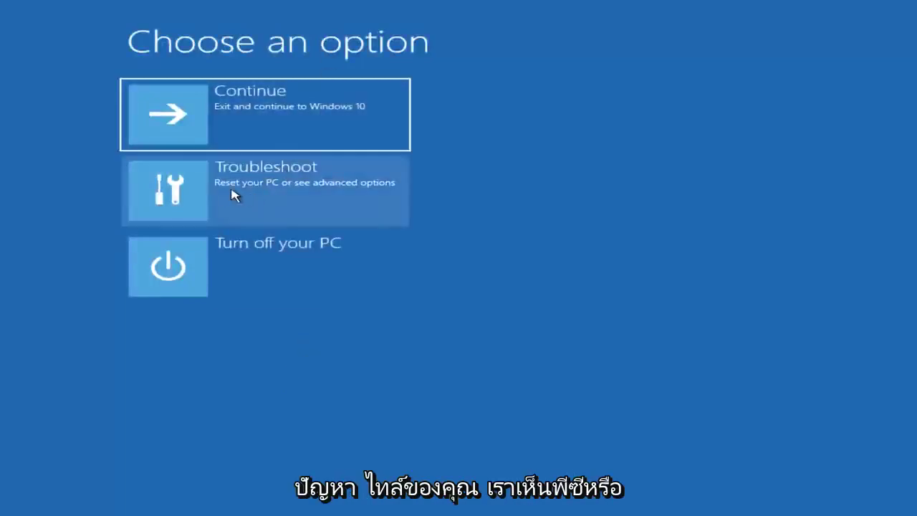
click(267, 190)
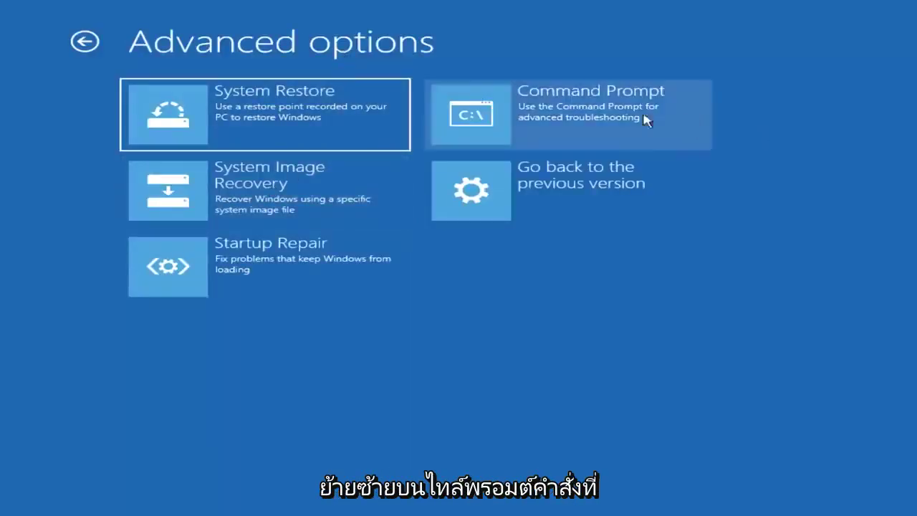
click(536, 121)
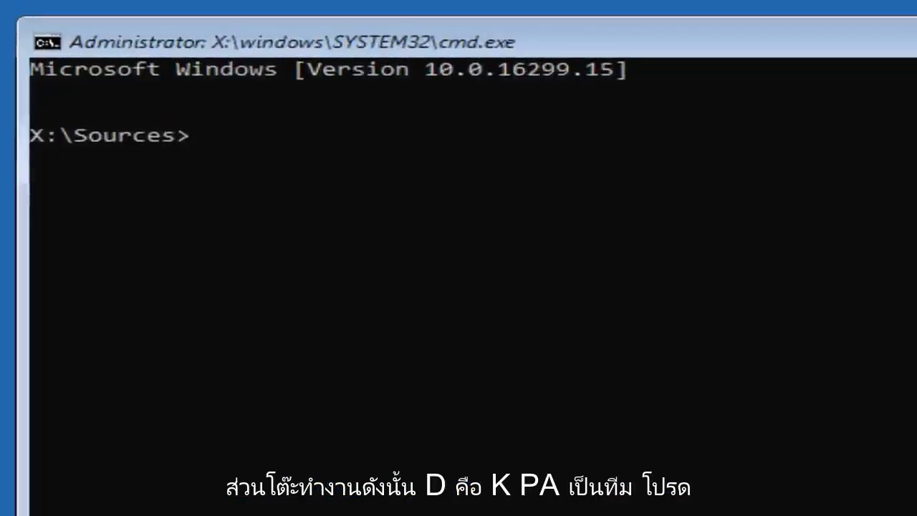
- Start diskpart and list the available disks
text(diskpart)
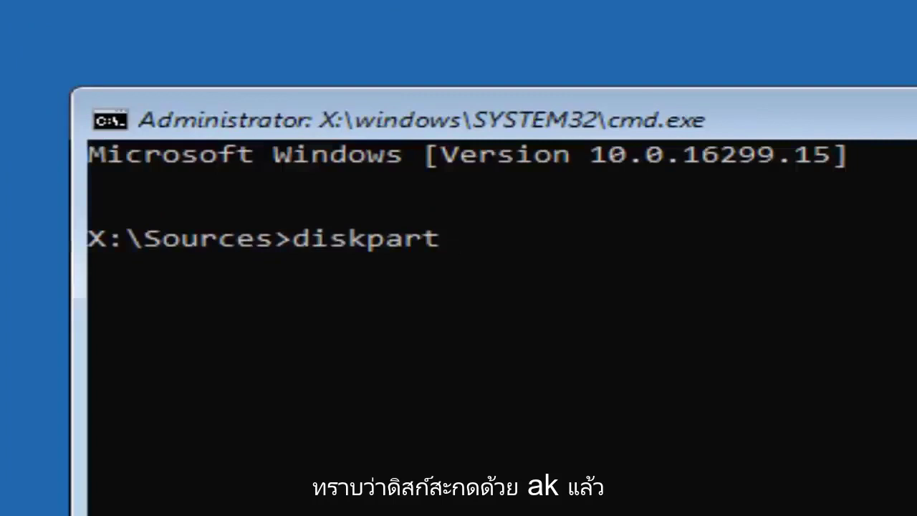
key(Return)
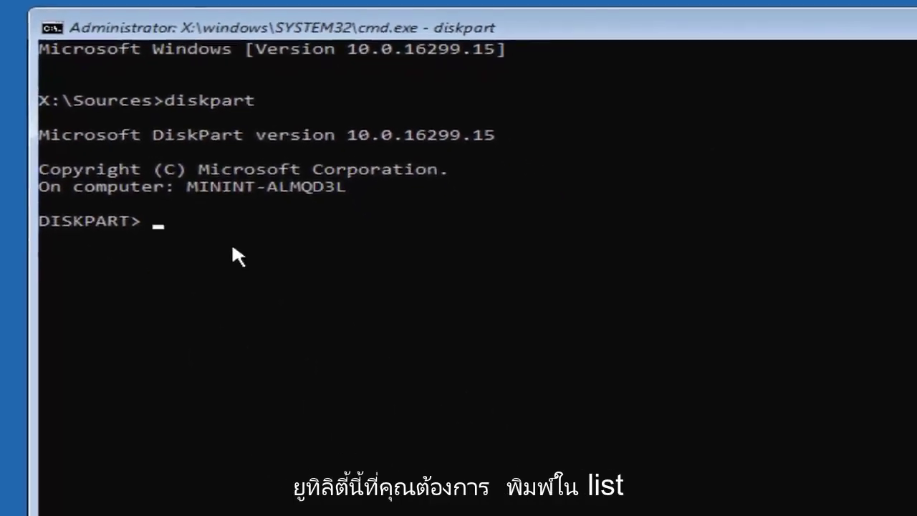
text(list)
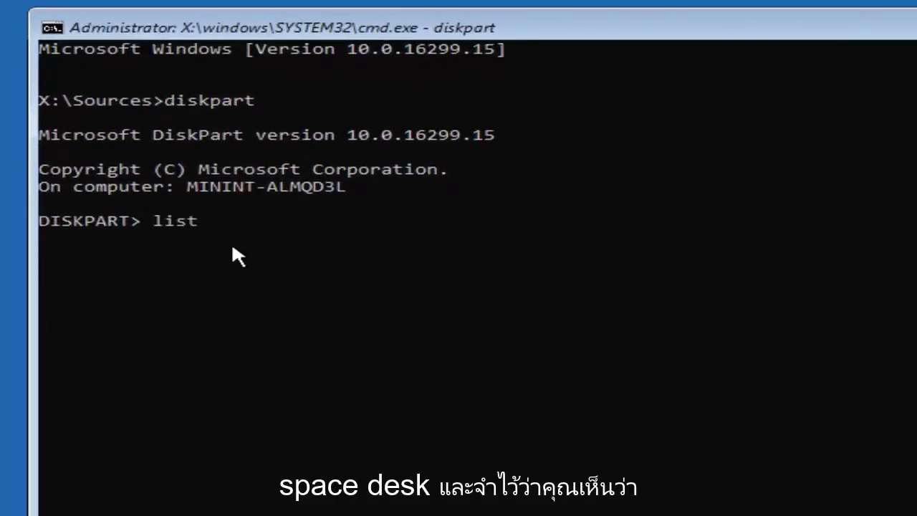
text( disk)
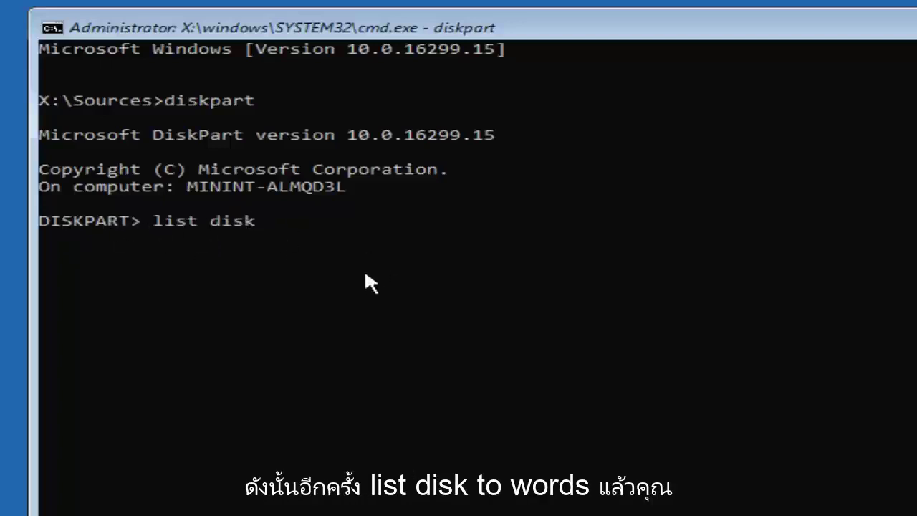
key(Return)
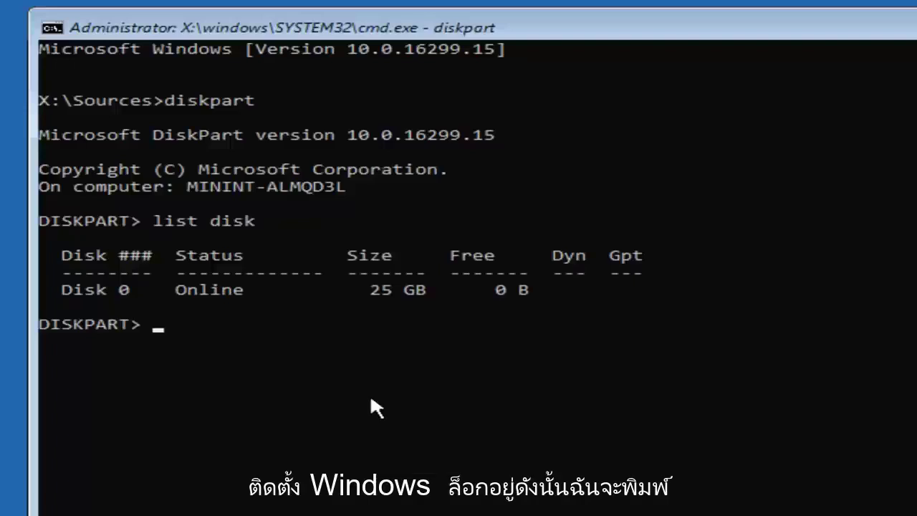
- Select disk 0 and list its partitions
text(select)
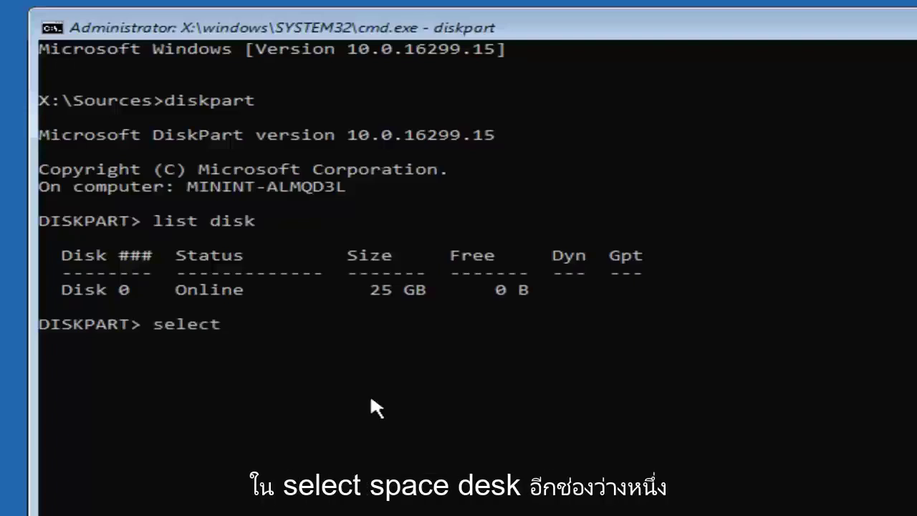
text( disk 0)
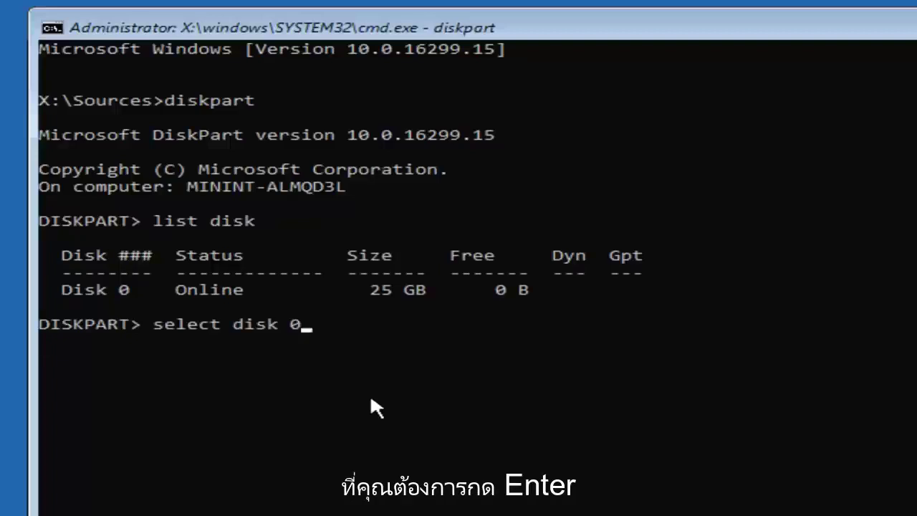
key(Return)
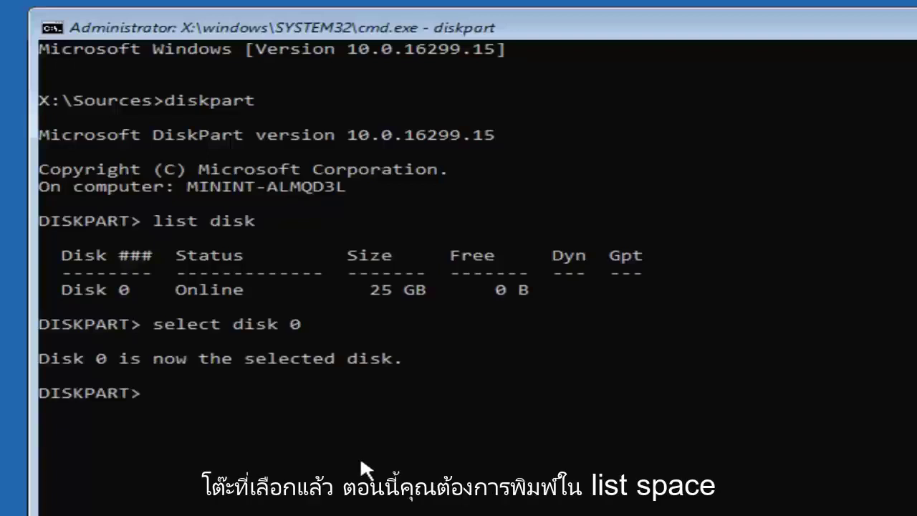
text(list parti)
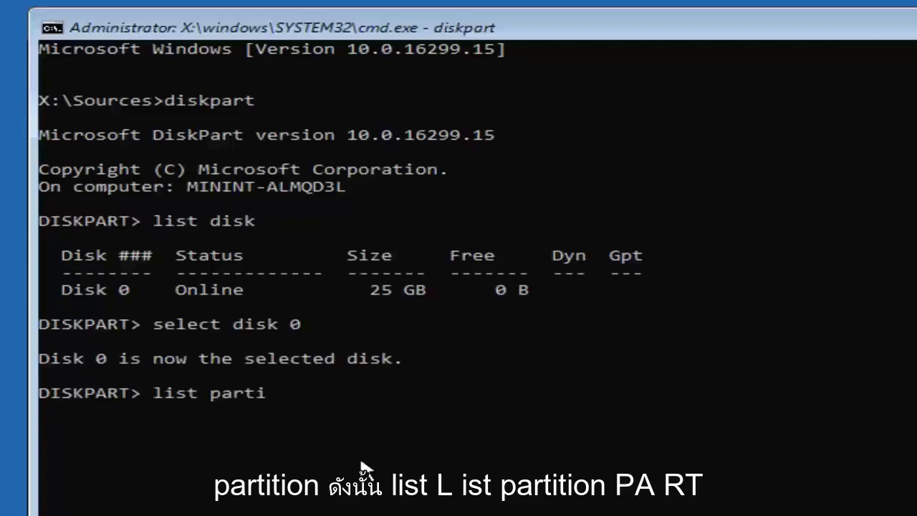
text(tion)
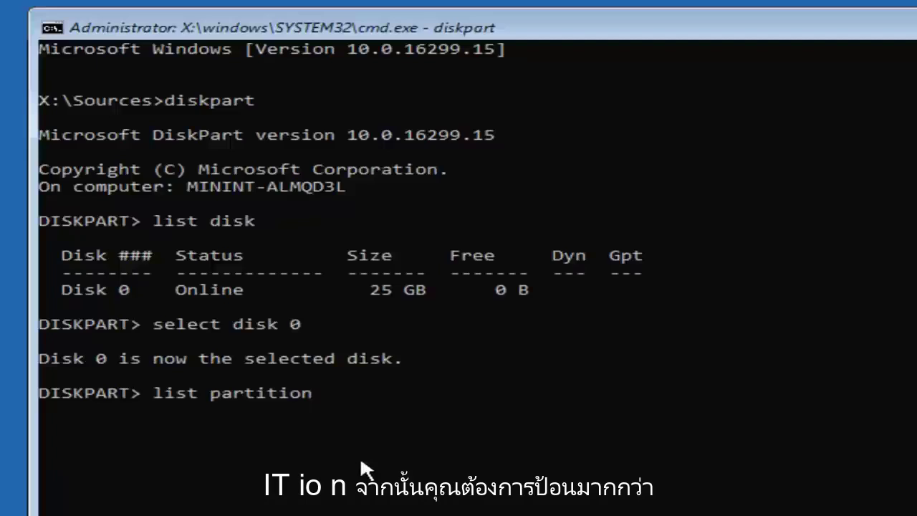
key(Return)
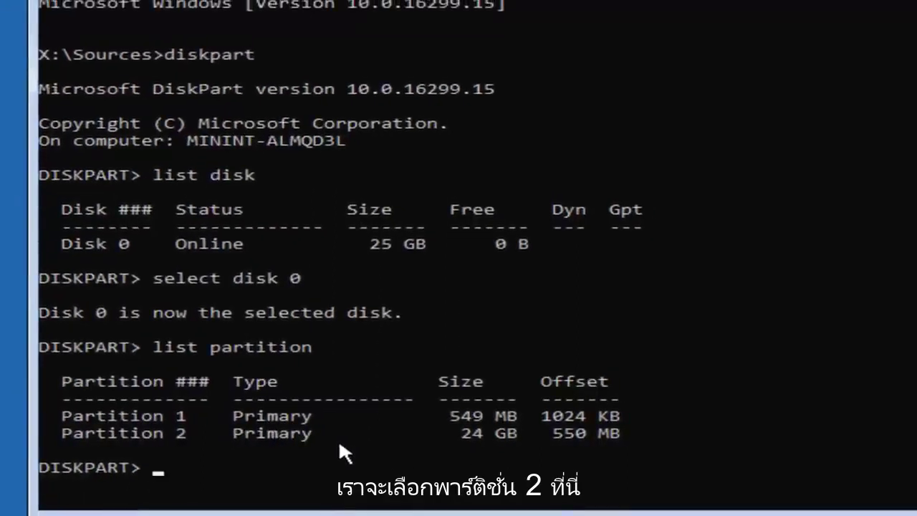
- Select partition 2 and format it with the FAT32 file system using format fs=fat32
text(s)
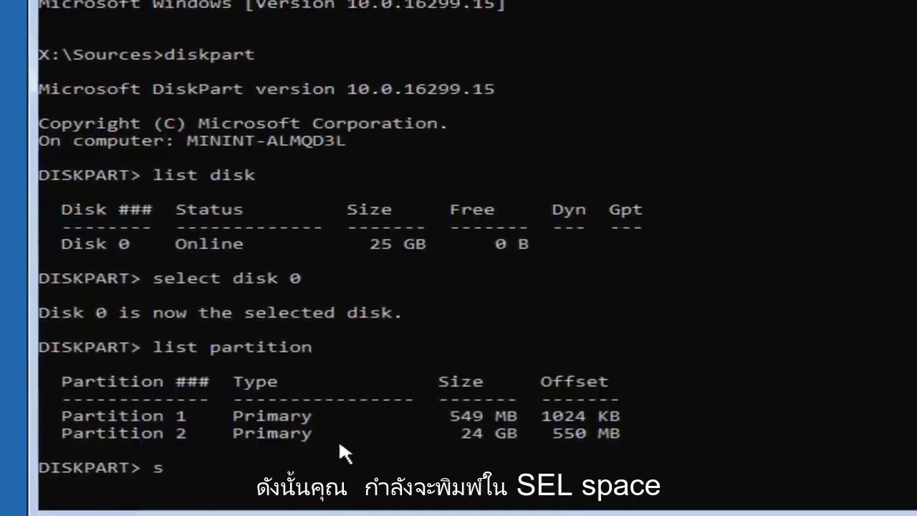
text(el )
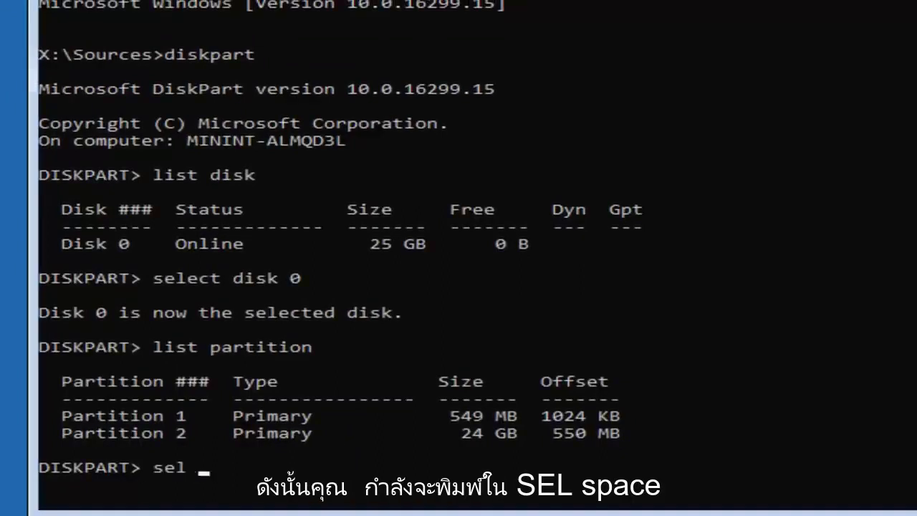
text(partition)
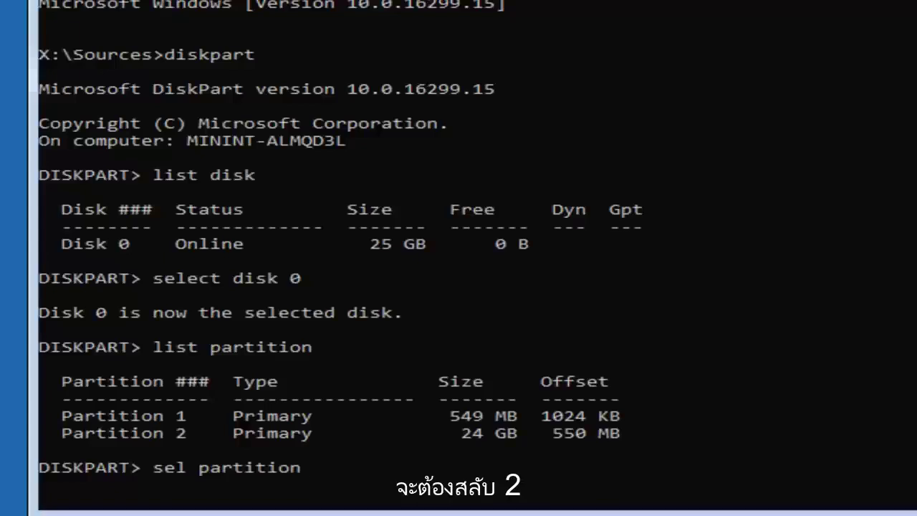
text(2)
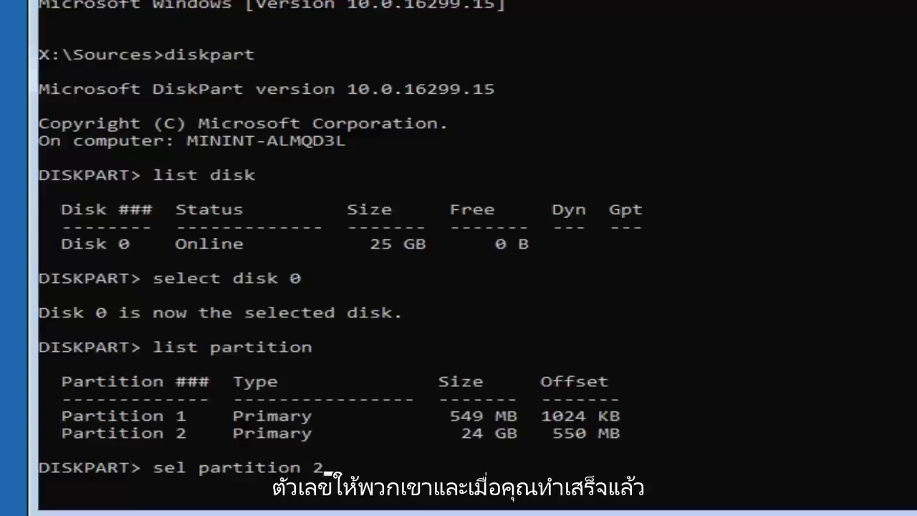
key(Return)
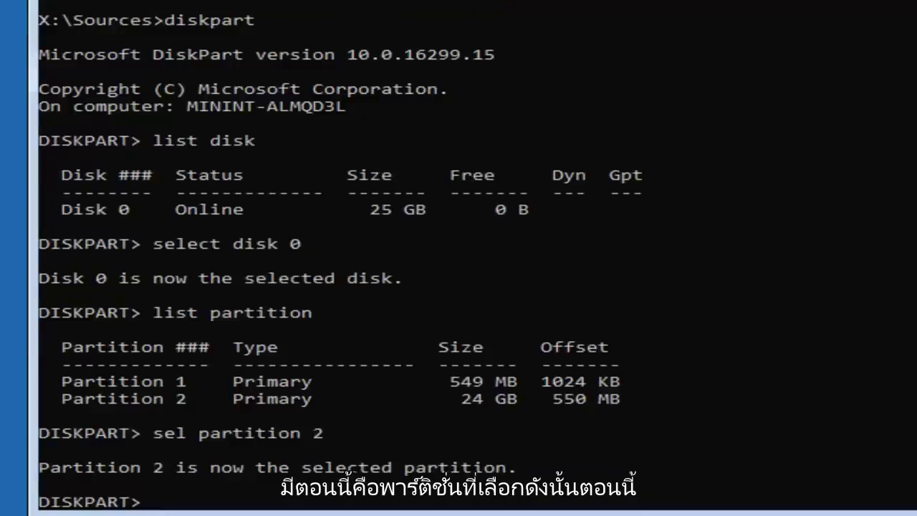
text(format)
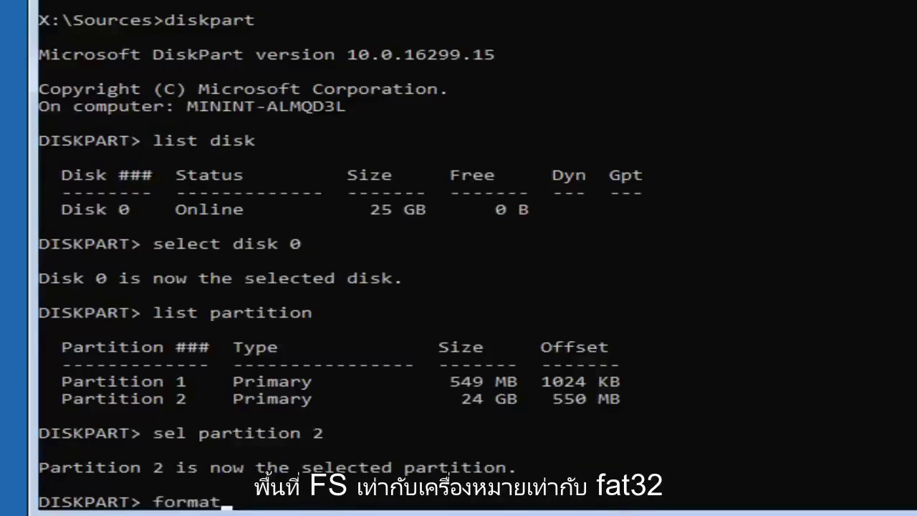
text( fs=fat32)
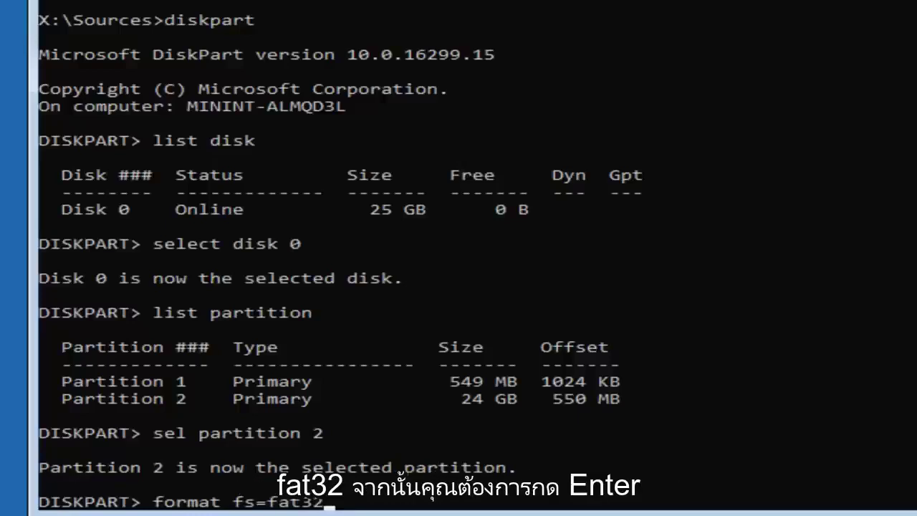
key(Return)
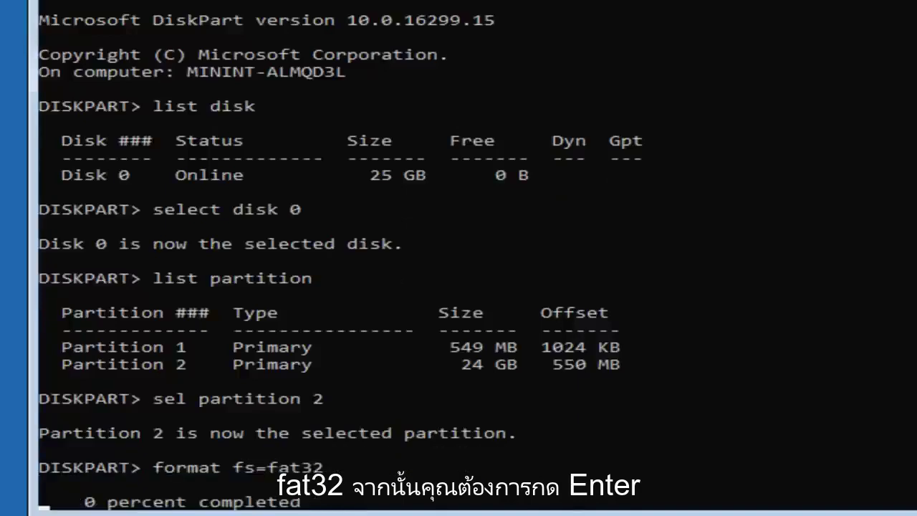
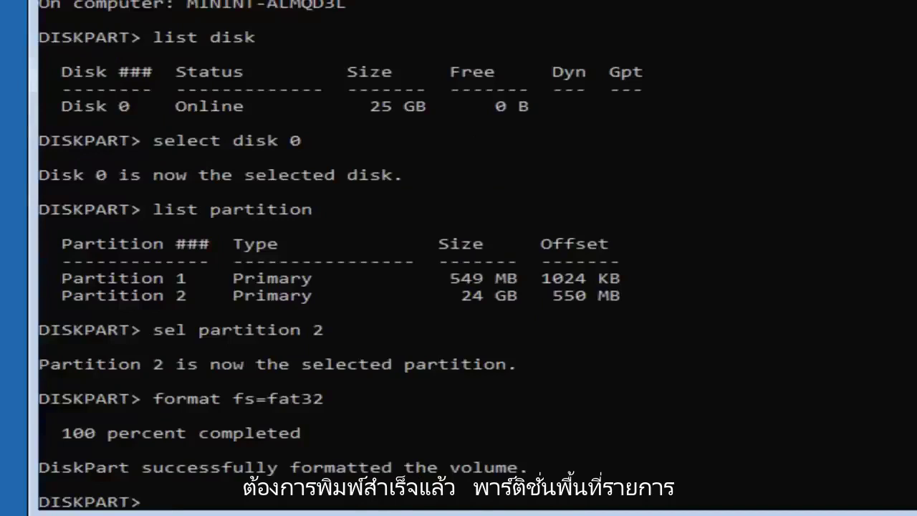
- List the partitions of disk 0 again after the format
text(list parti)
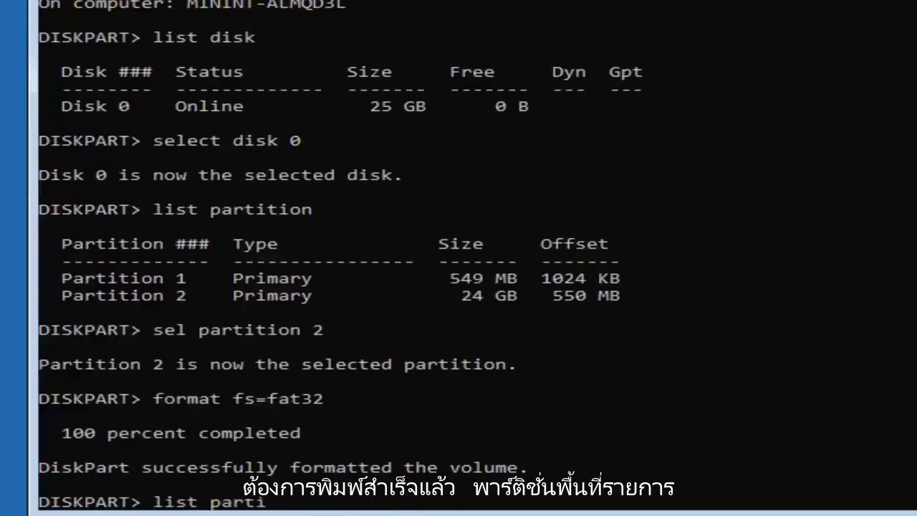
text(tion)
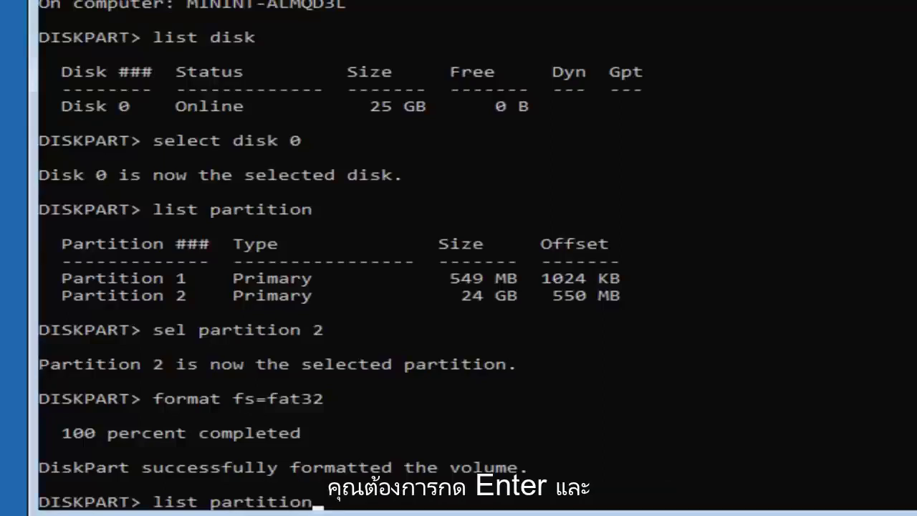
key(Return)
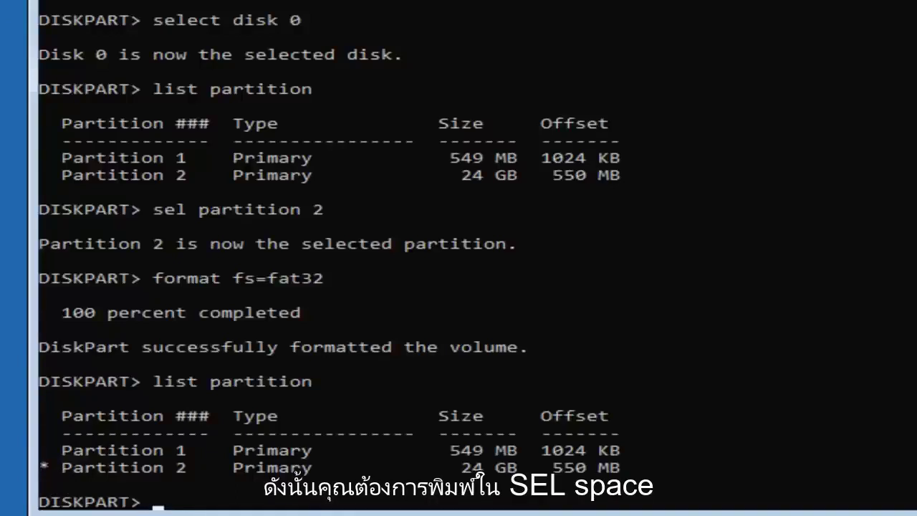
- Select partition 2 again and assign it the drive letter H:
text(sel )
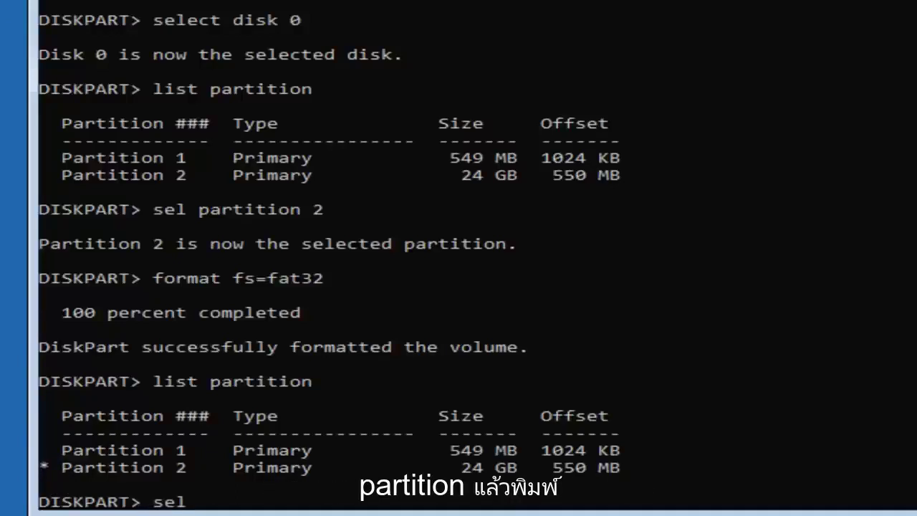
text(partition )
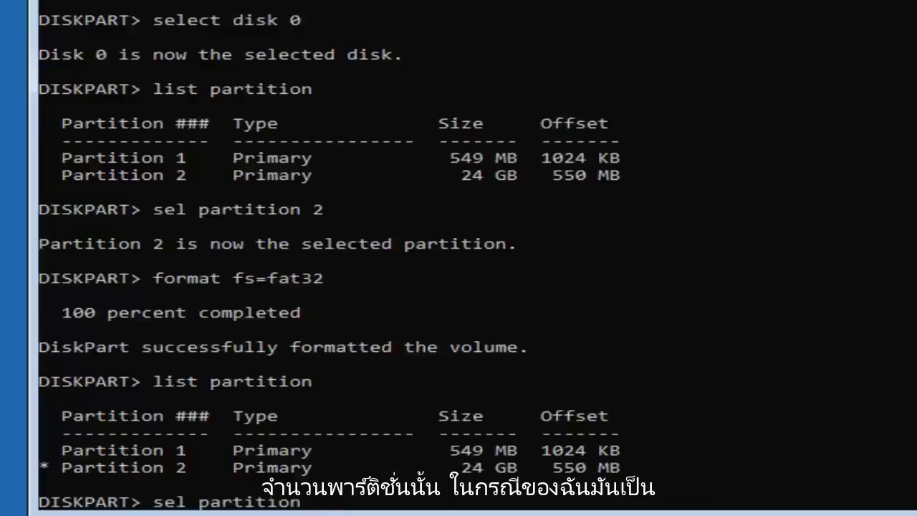
text(2)
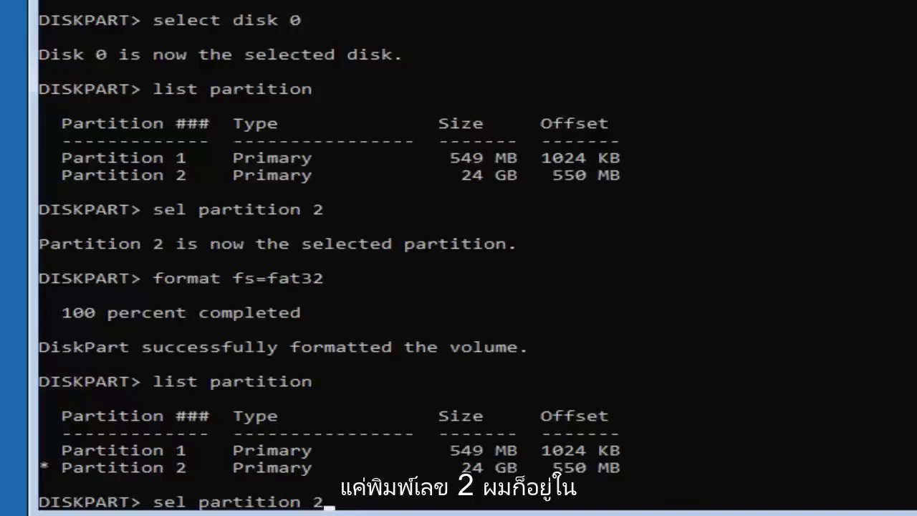
key(Return)
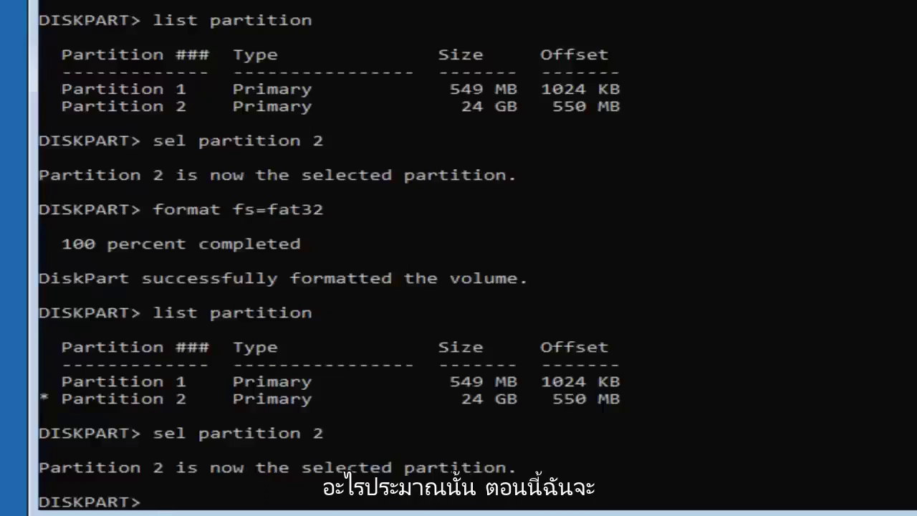
text(ass)
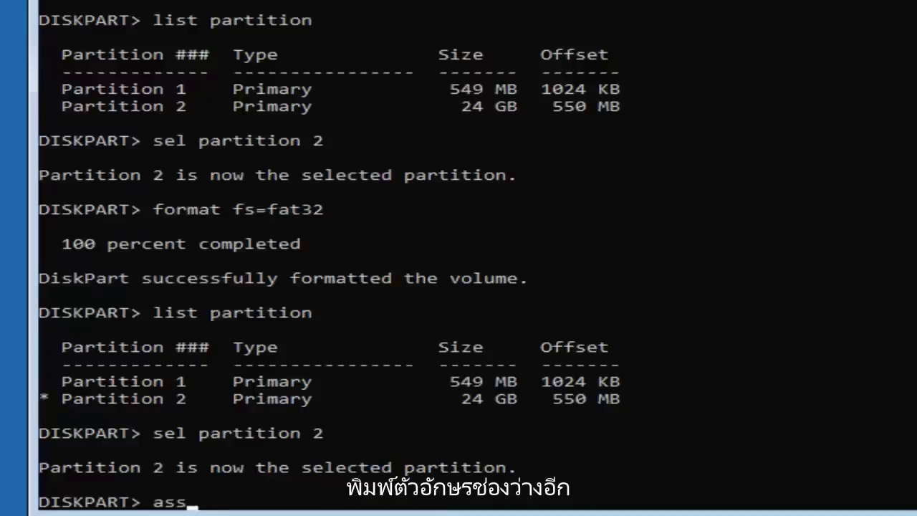
text(ign letter)
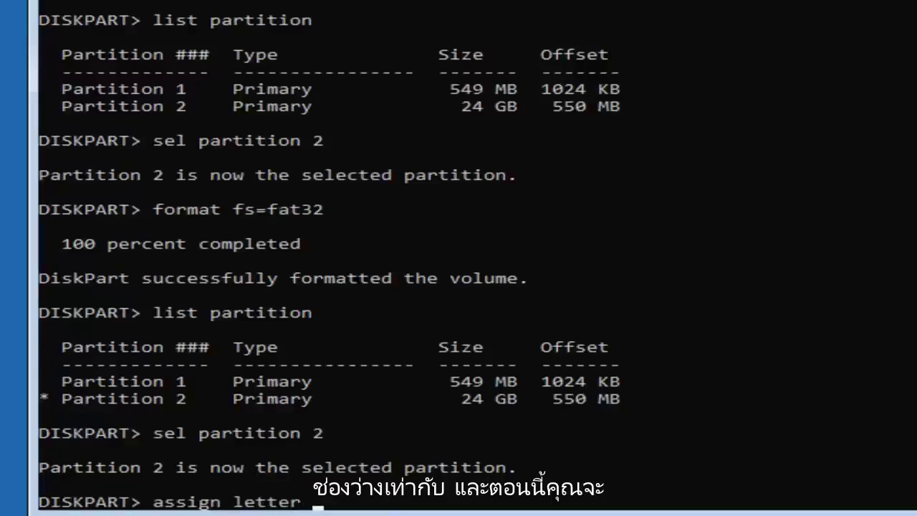
text( =)
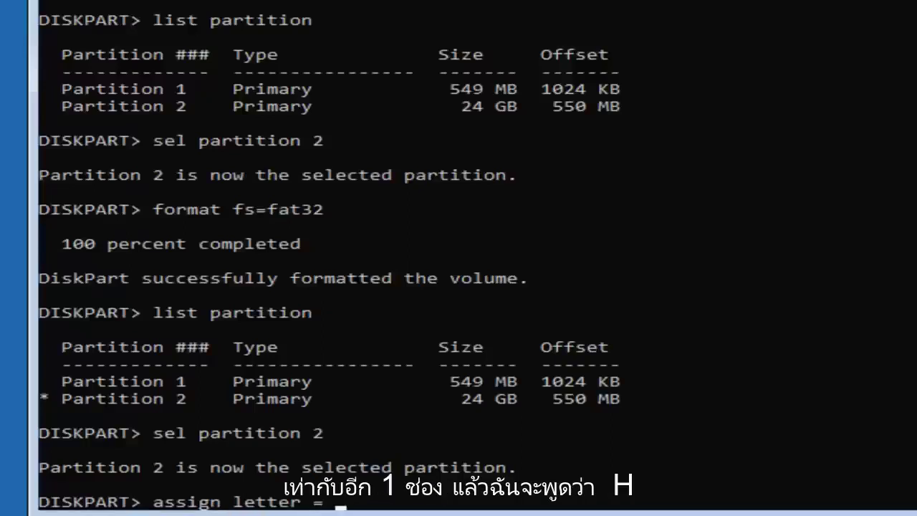
text(H)
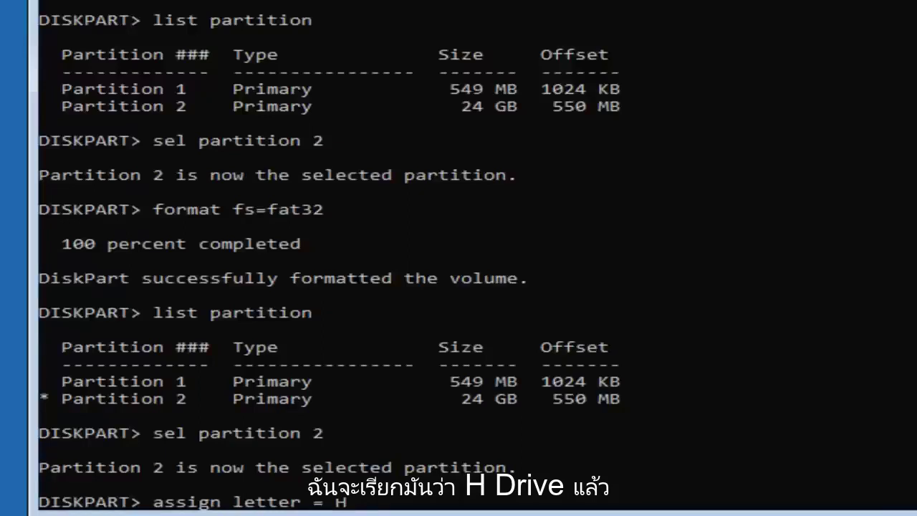
text(:)
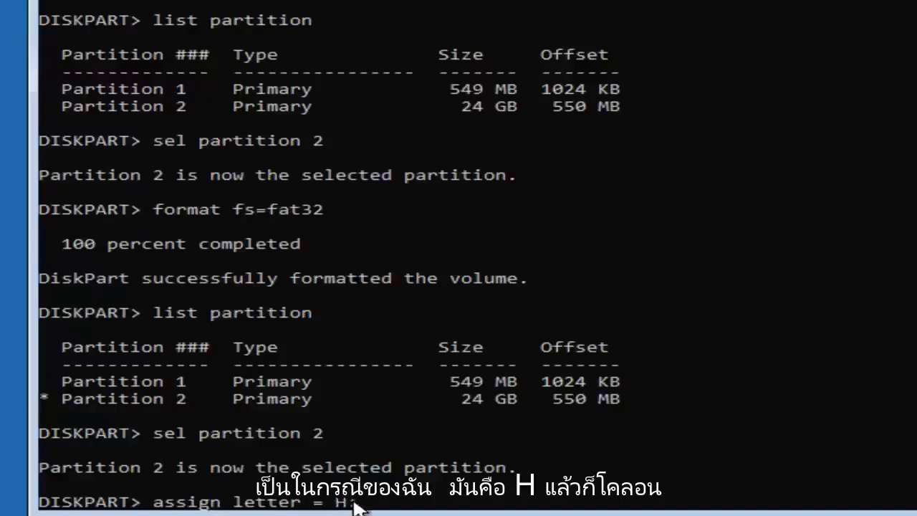
key(Return)
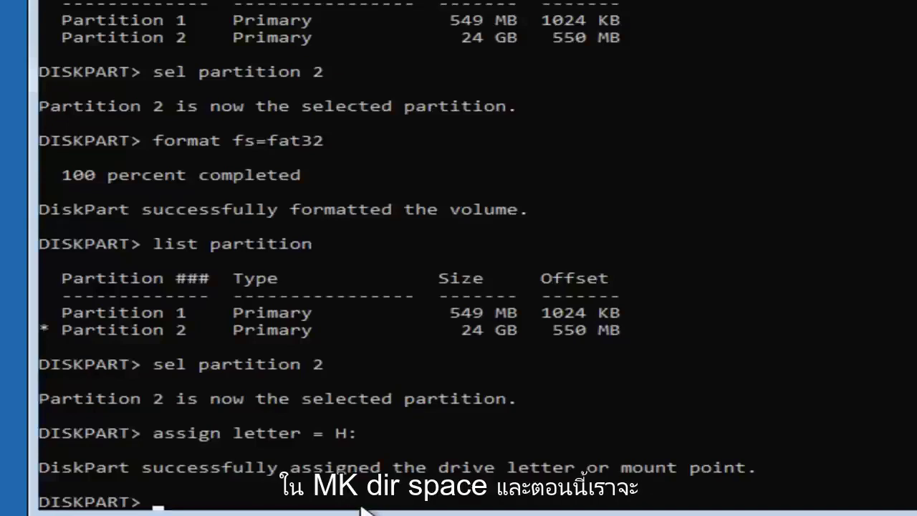
- Try to create the folder h:\EFI\ with mkdir from within DiskPart
text(mkdir)
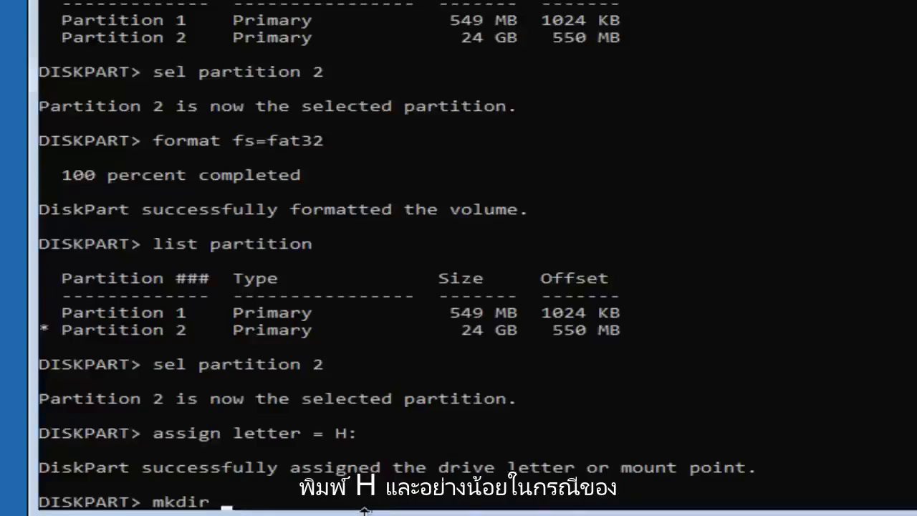
text( h)
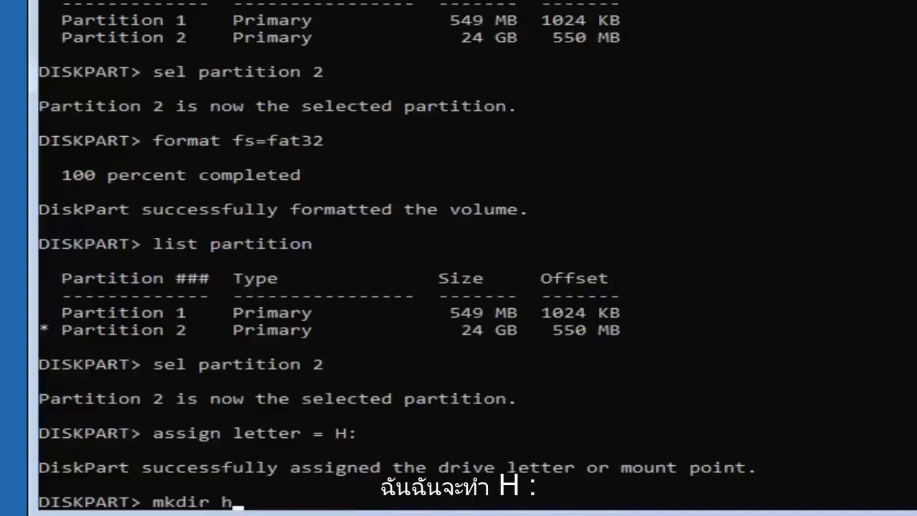
text(:)
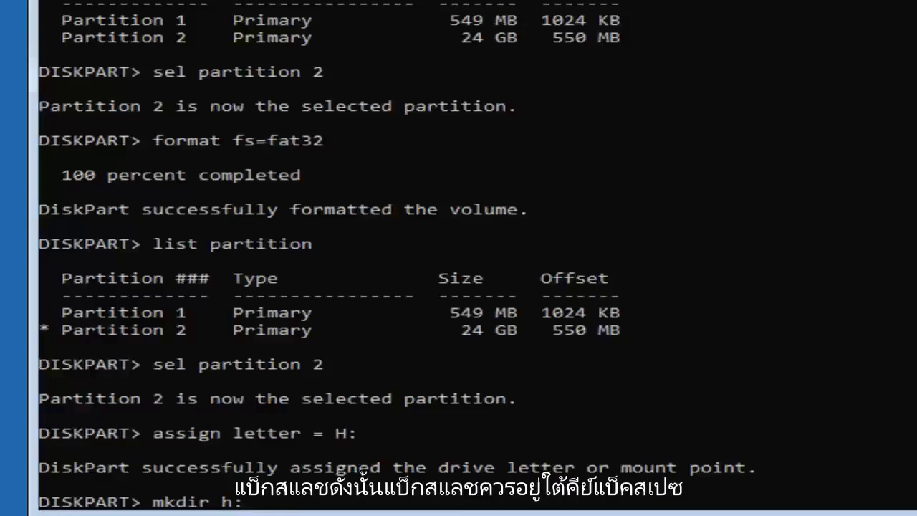
text(\)
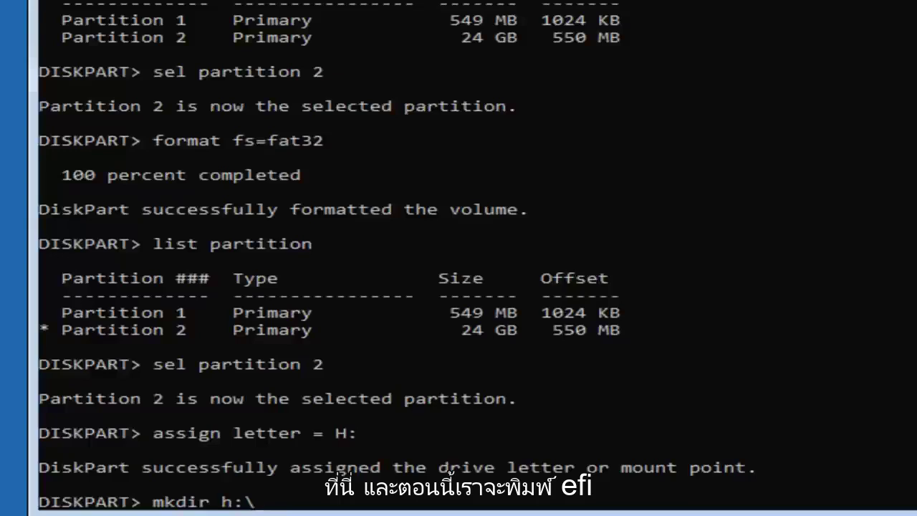
text(EFI)
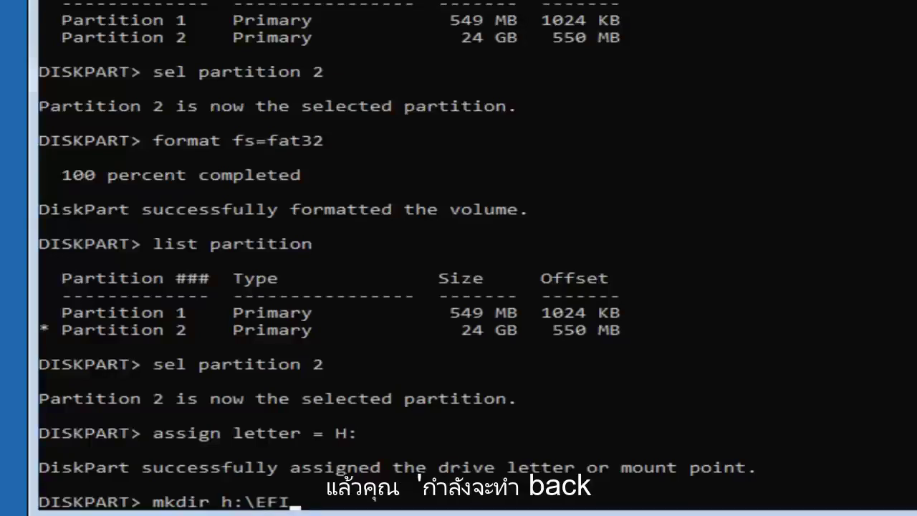
text(\)
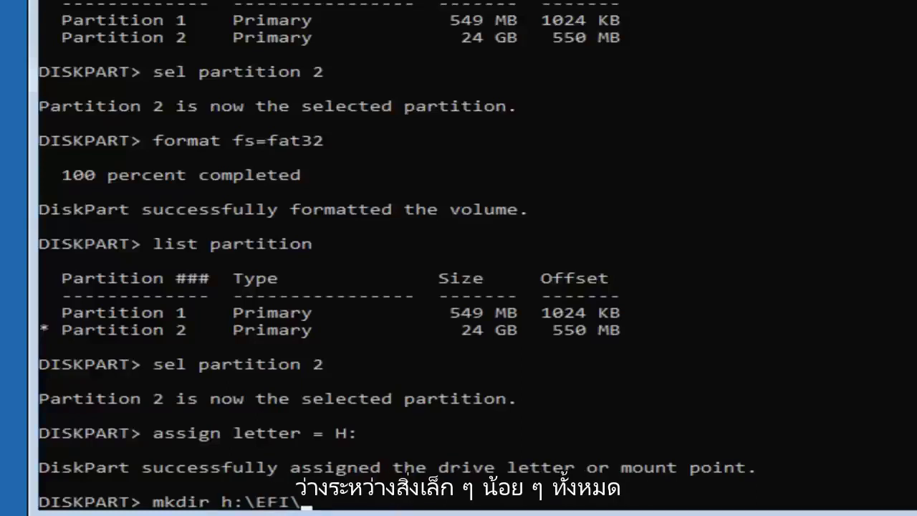
key(Return)
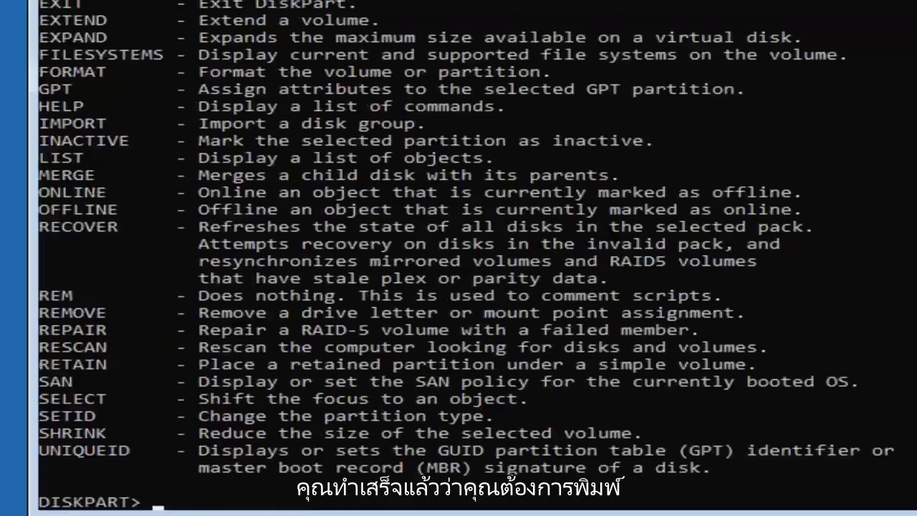
- Exit DiskPart and list the contents of drive h: with dir
text(exit)
key(Return)
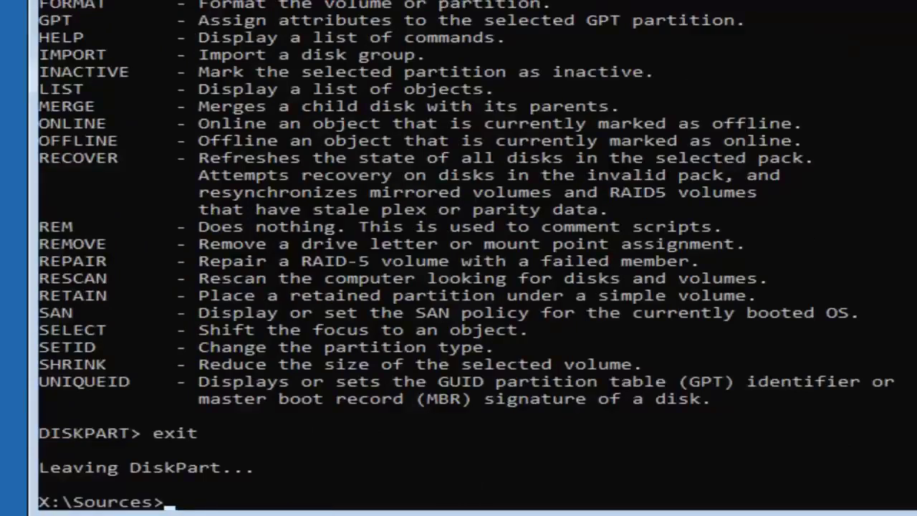
text(di)
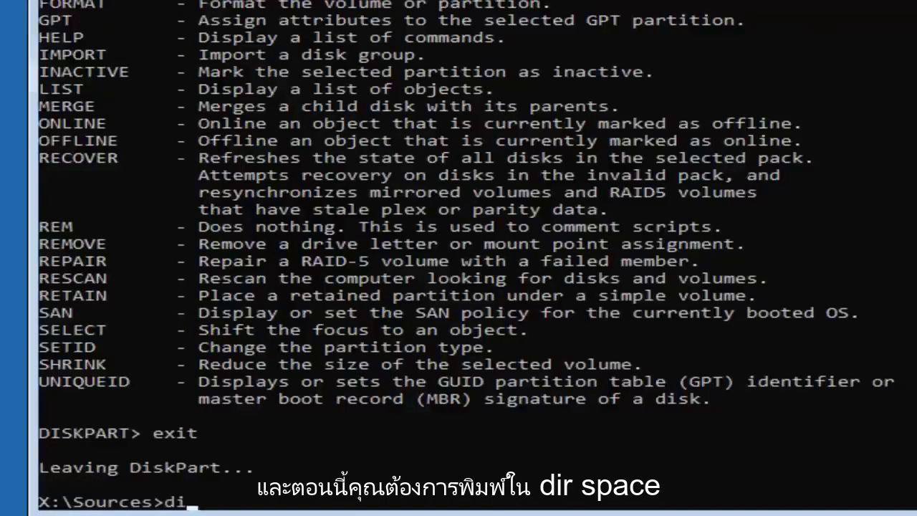
text(r h)
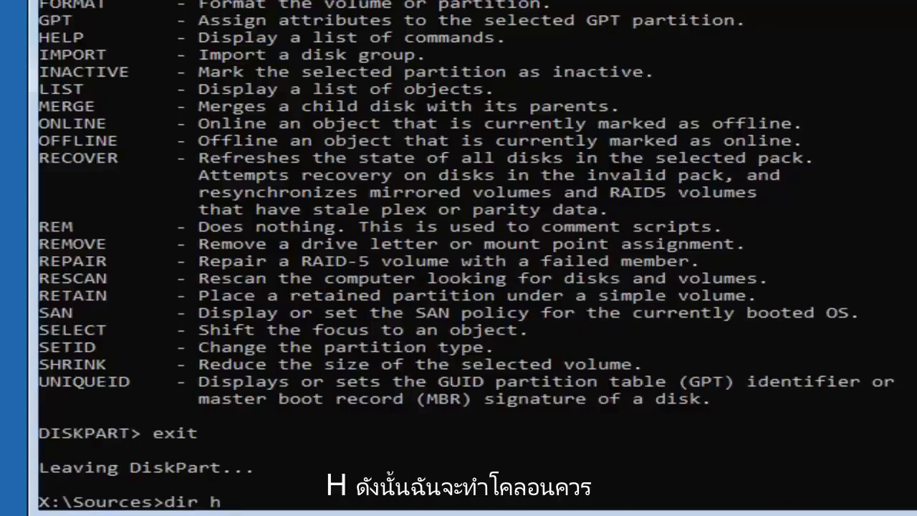
text(:)
key(Return)
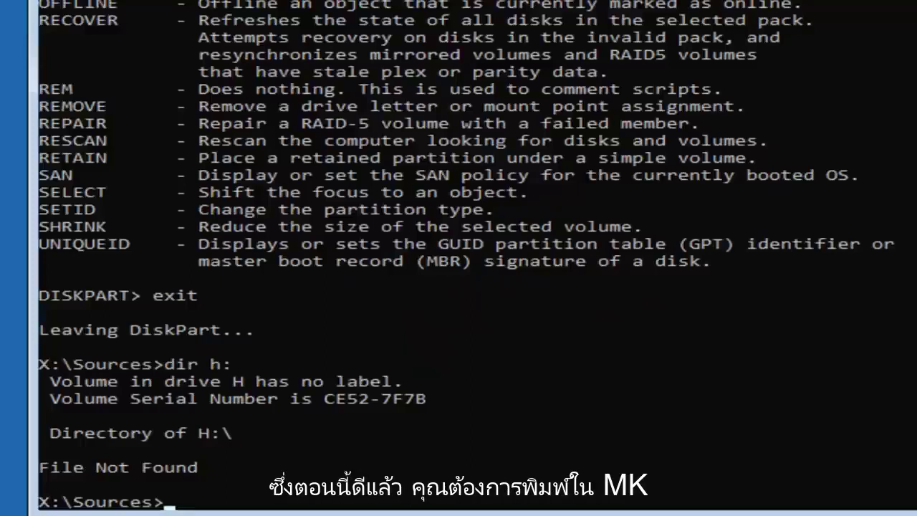
- Create the folder h:\EFI\ with mkdir from the regular command prompt
text(mkdir)
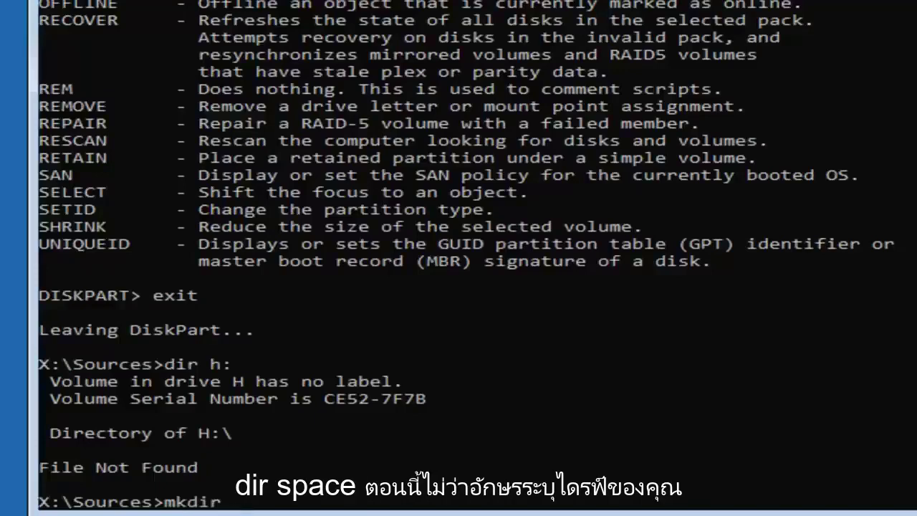
text( h)
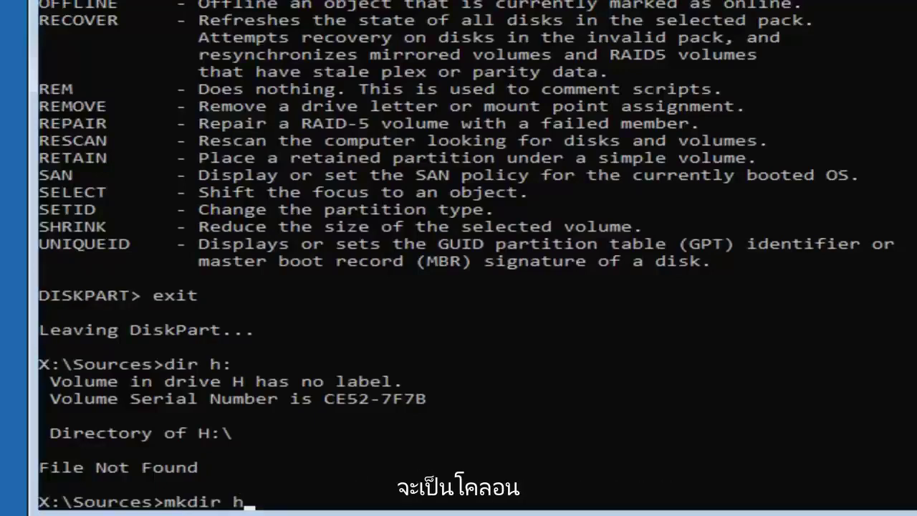
text(:)
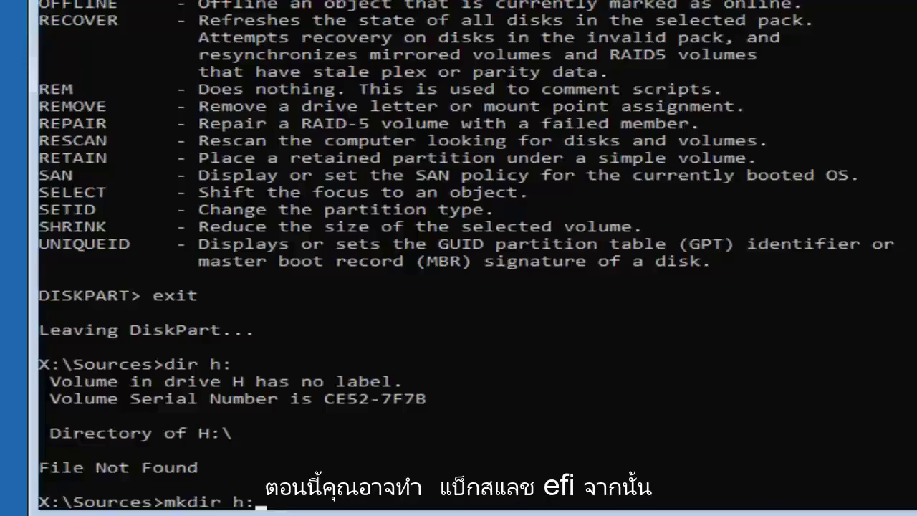
text(\EFI)
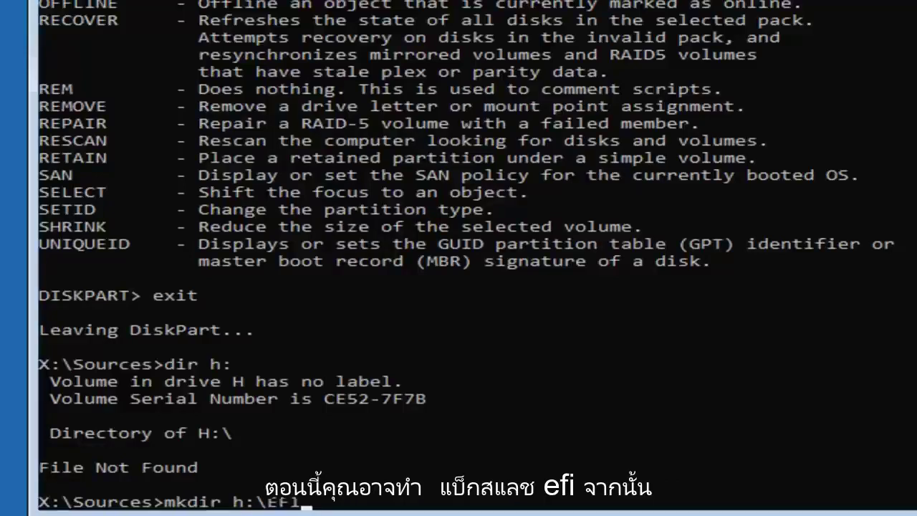
text(\)
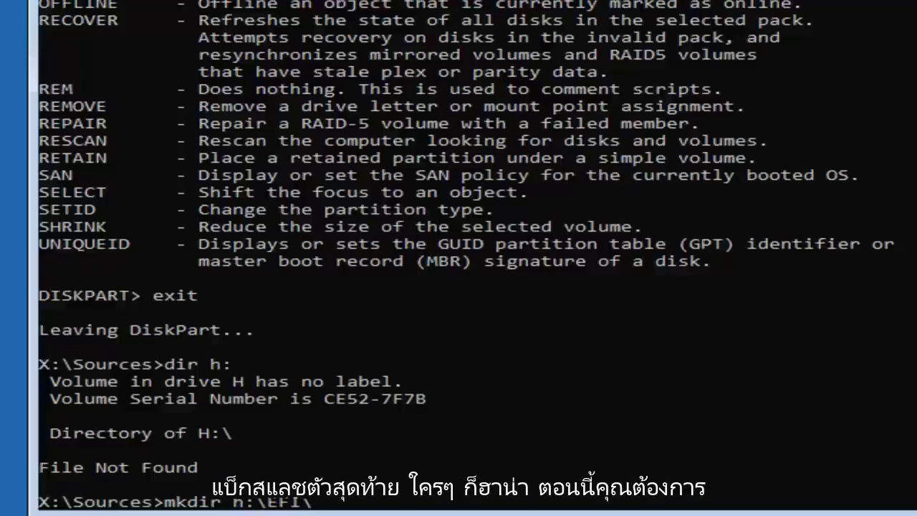
key(Return)
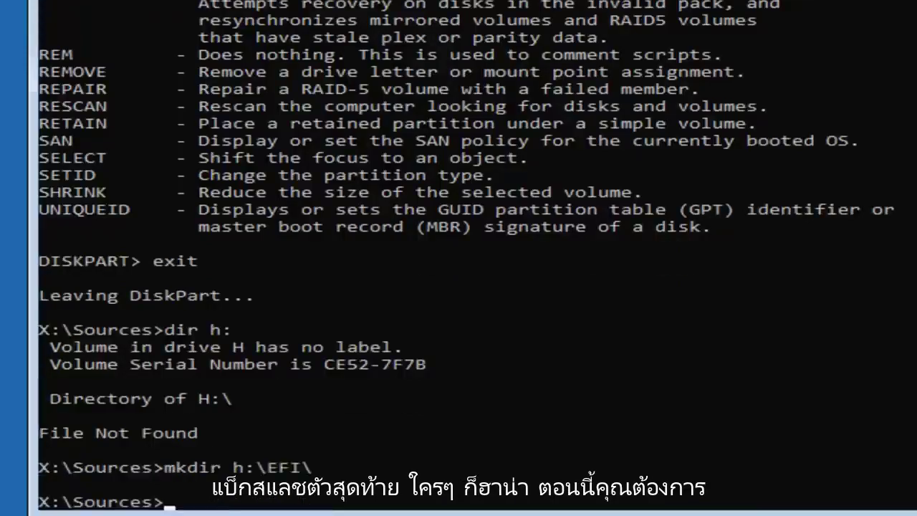
- Create a Microsoft subfolder inside the EFI folder on drive h: using mkdir h:\EFI\Microsoft
text(mk)
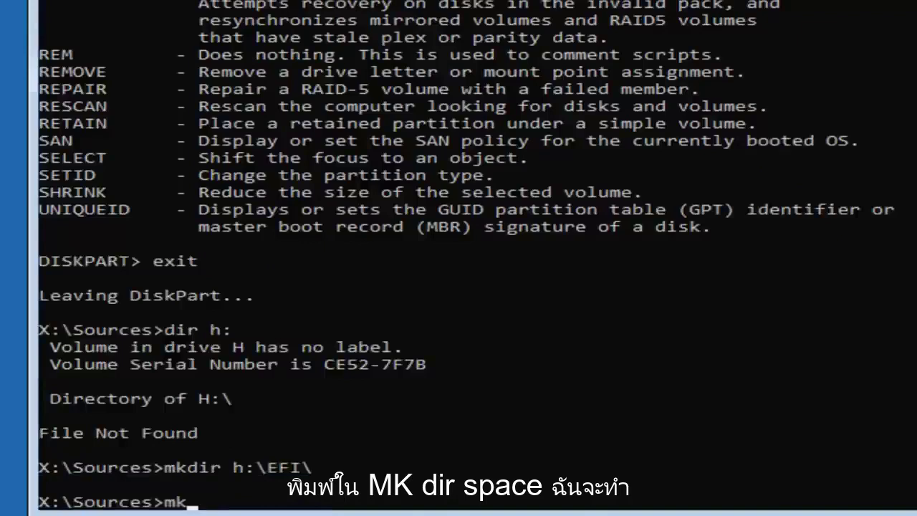
text(dir )
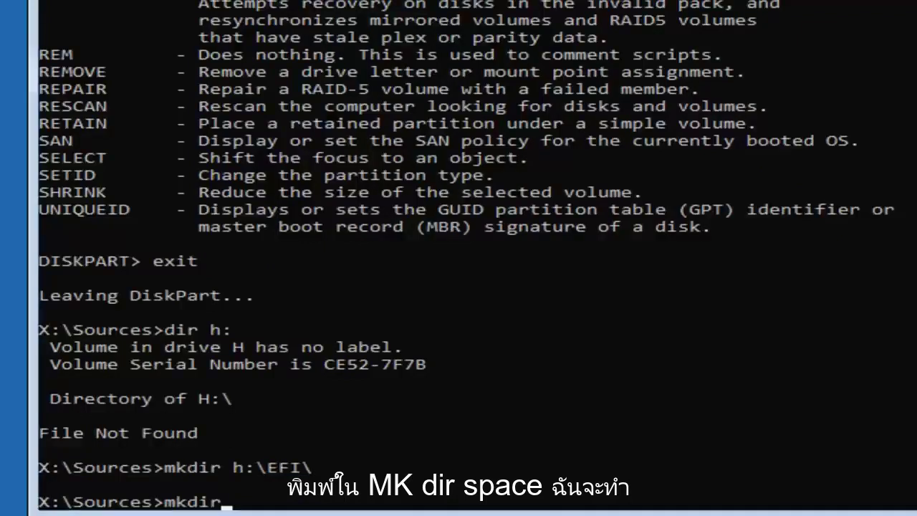
text(h:)
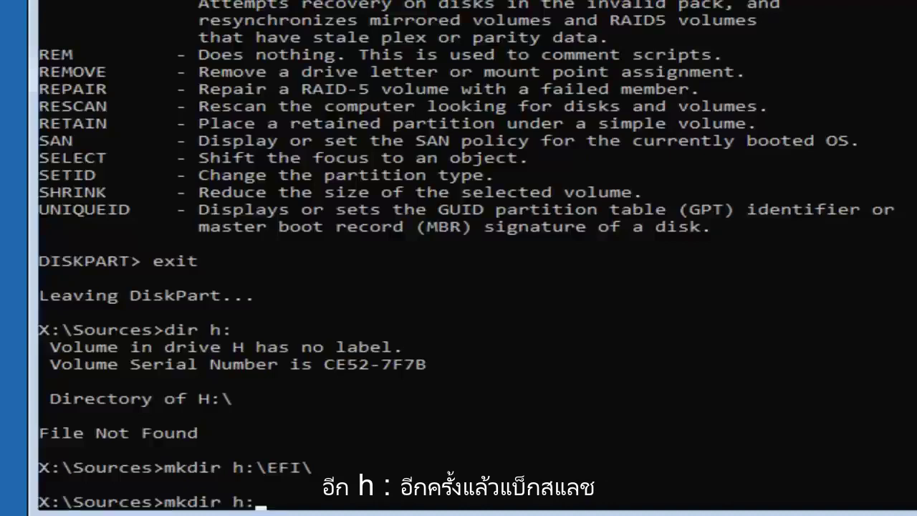
text(\EFI\)
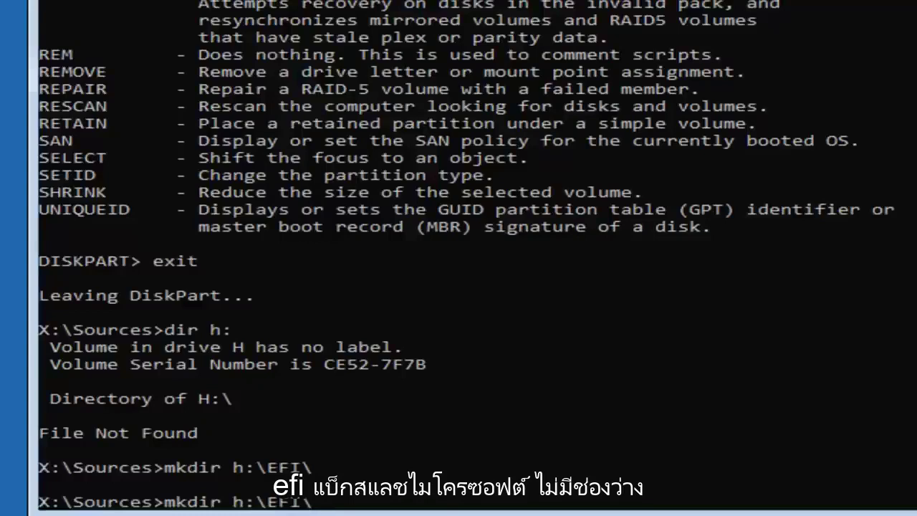
text(Mi)
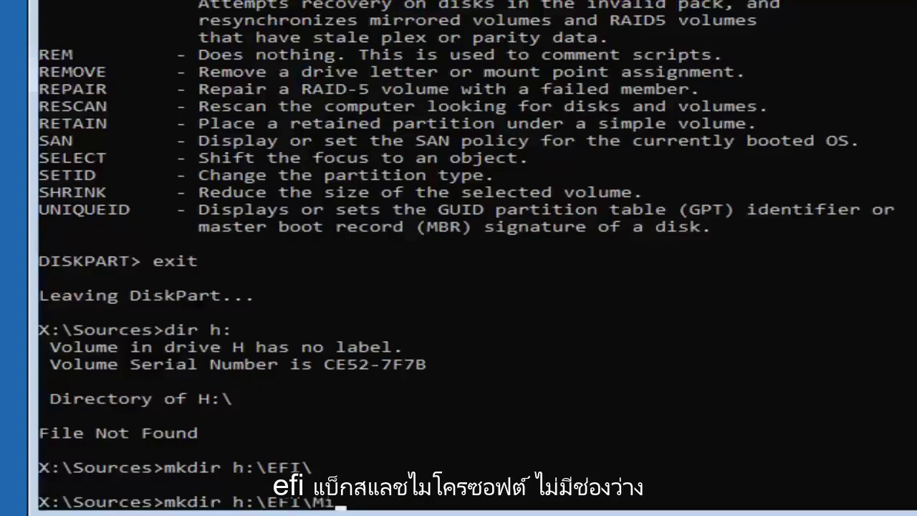
text(crosoft)
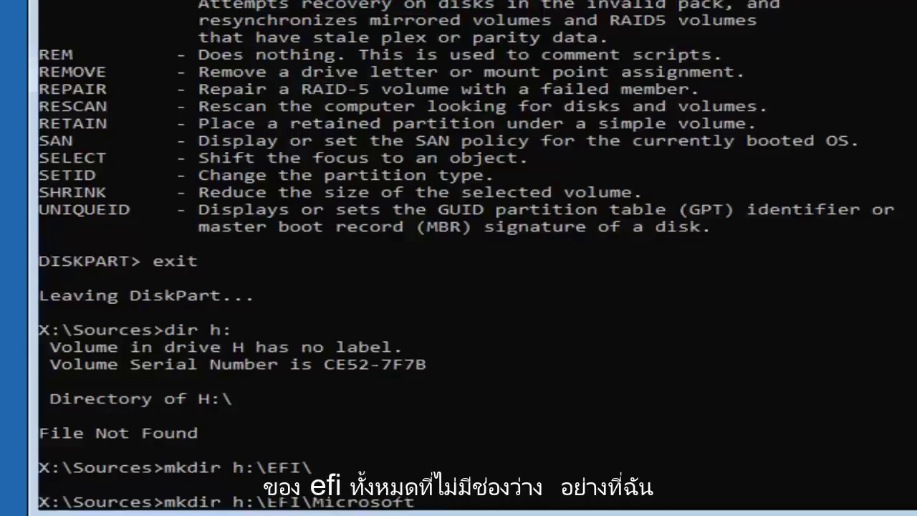
key(Return)
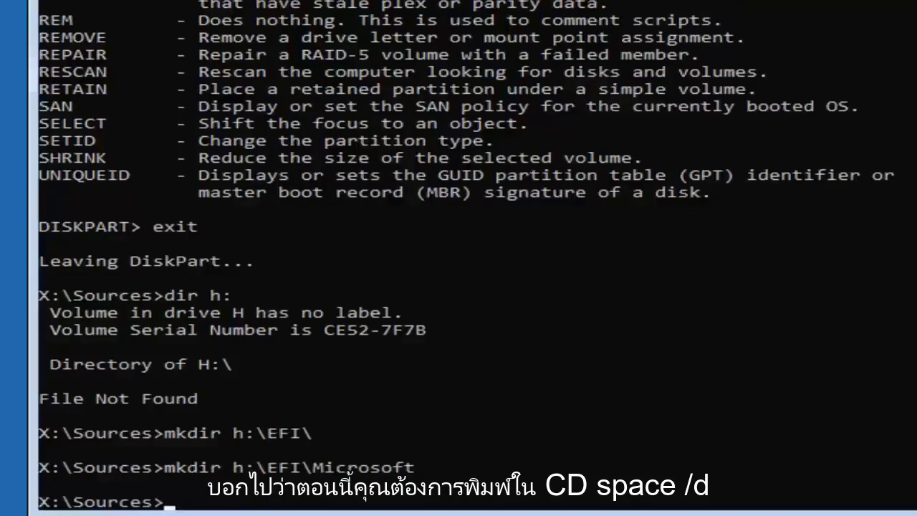
- Change the working directory to h:\EFI\Microsoft with cd /d
text(cd /d)
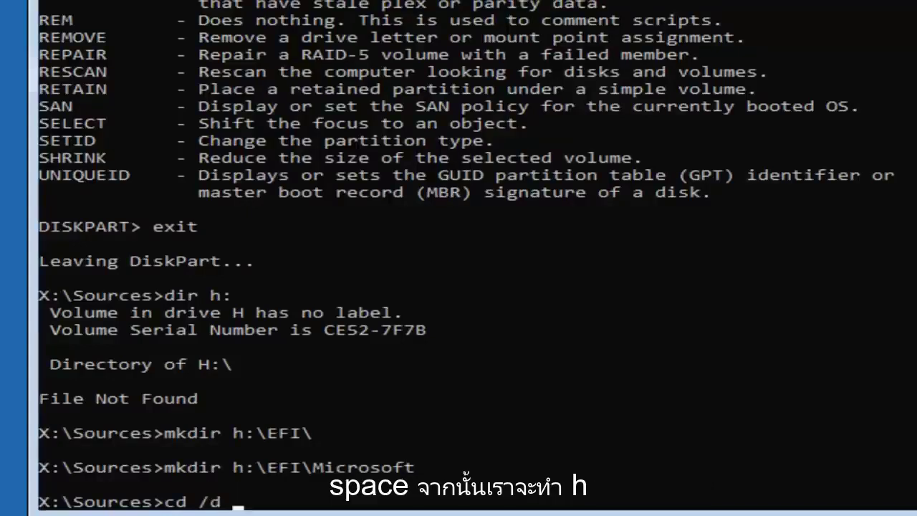
text( h:)
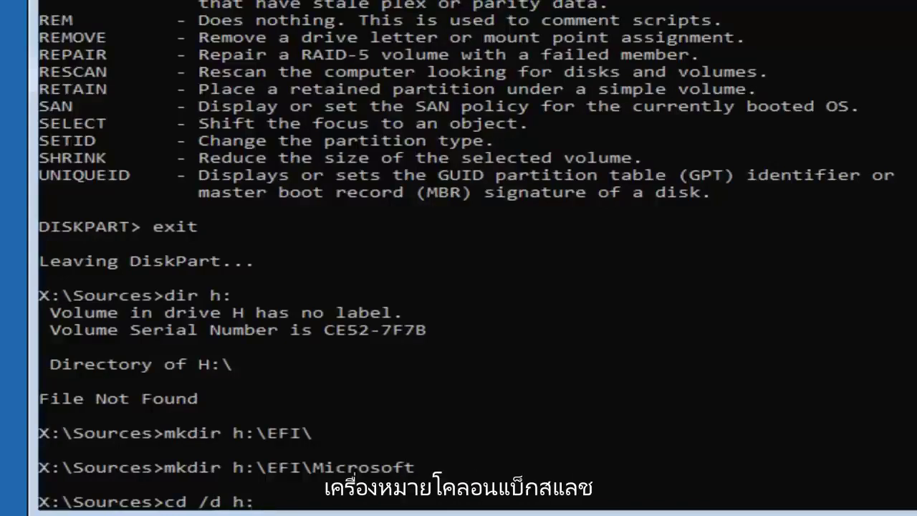
text(\EFI)
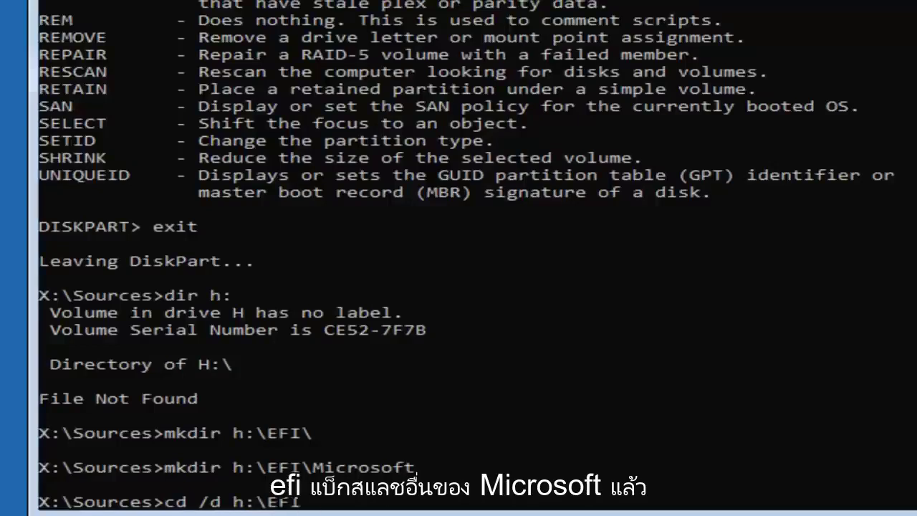
text(\Microsoft)
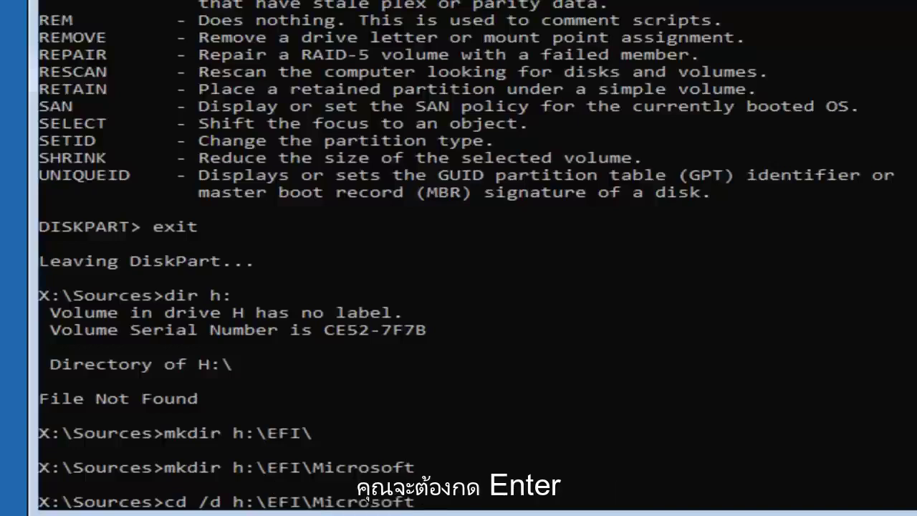
key(Return)
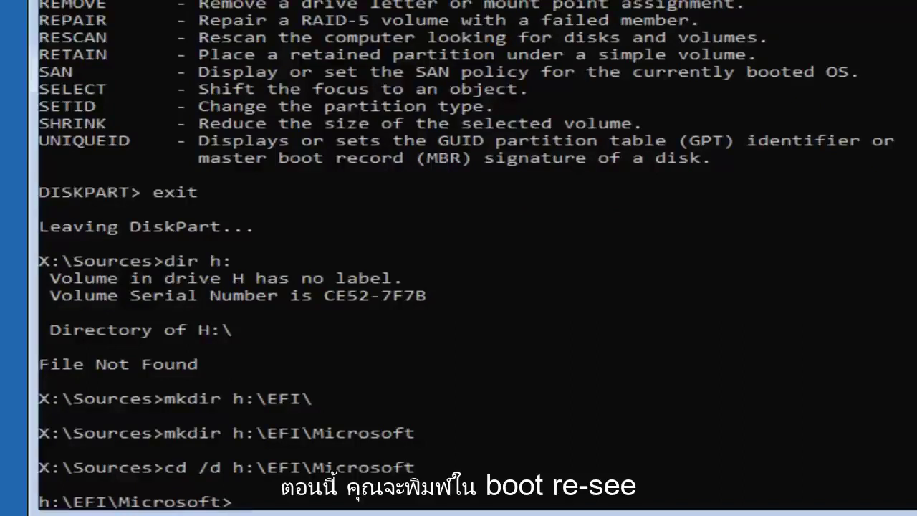
- Try to repair the boot sector by running bootrec /fixboot from the h:\EFI\Microsoft folder
text(bootrec)
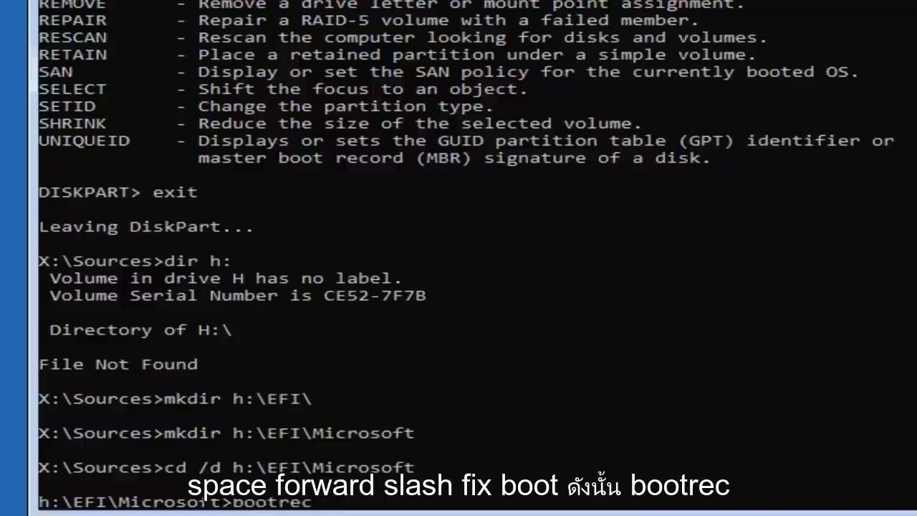
text( /fixboot)
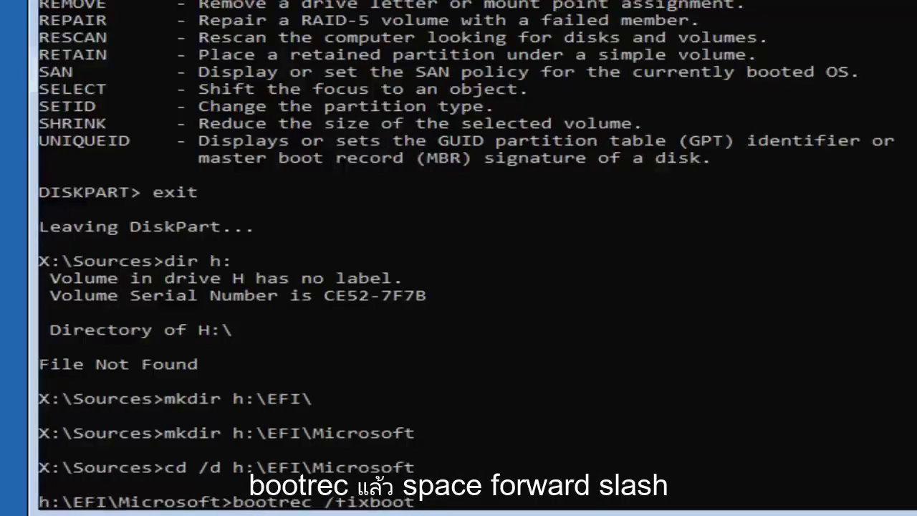
key(Return)
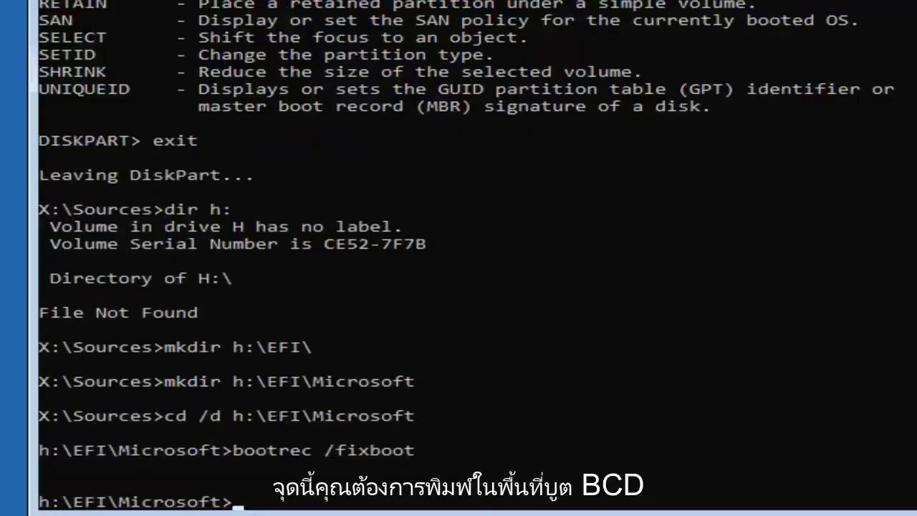
- Rebuild the boot files on drive h: by running bcdboot c:\Windows /l en-us /s h: /f ALL
text(bcdboot)
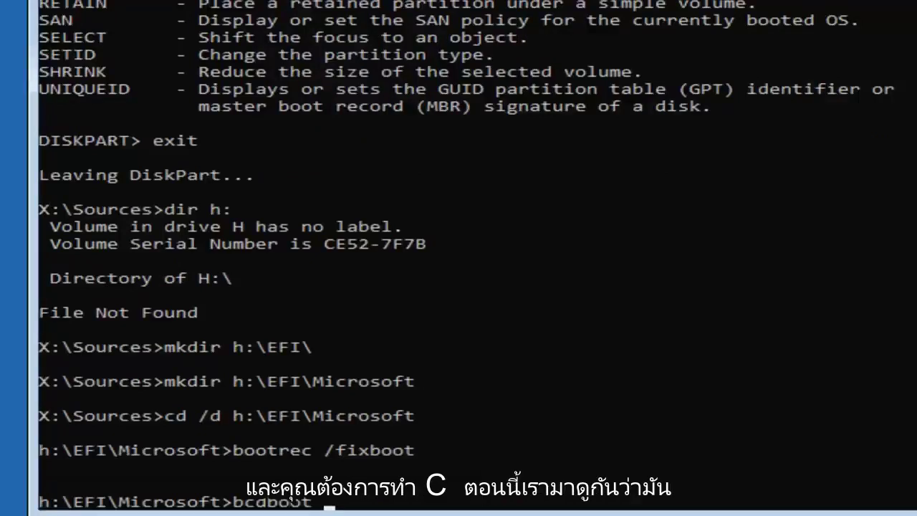
text( c)
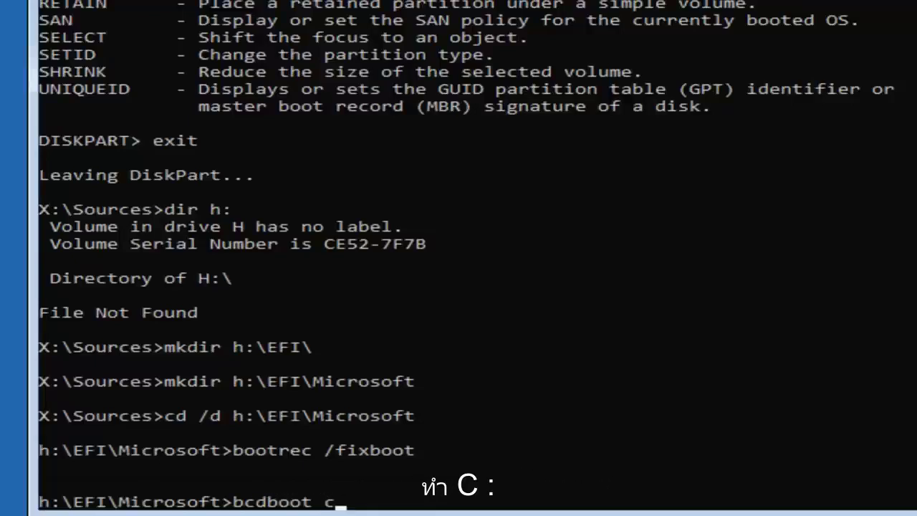
text(:)
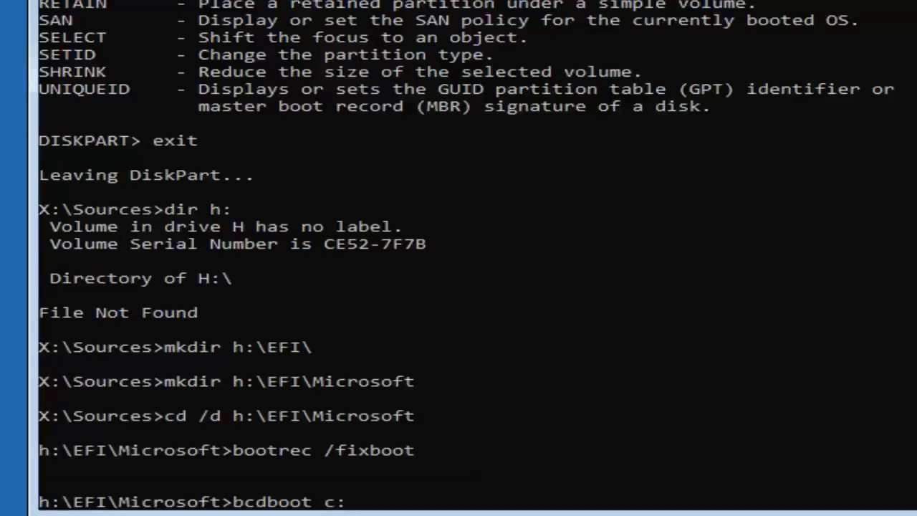
text(\)
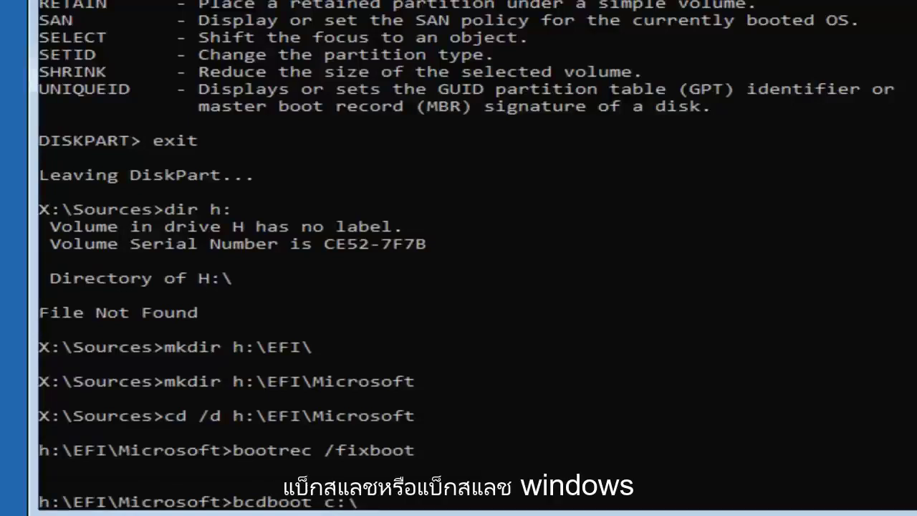
text(Windws)
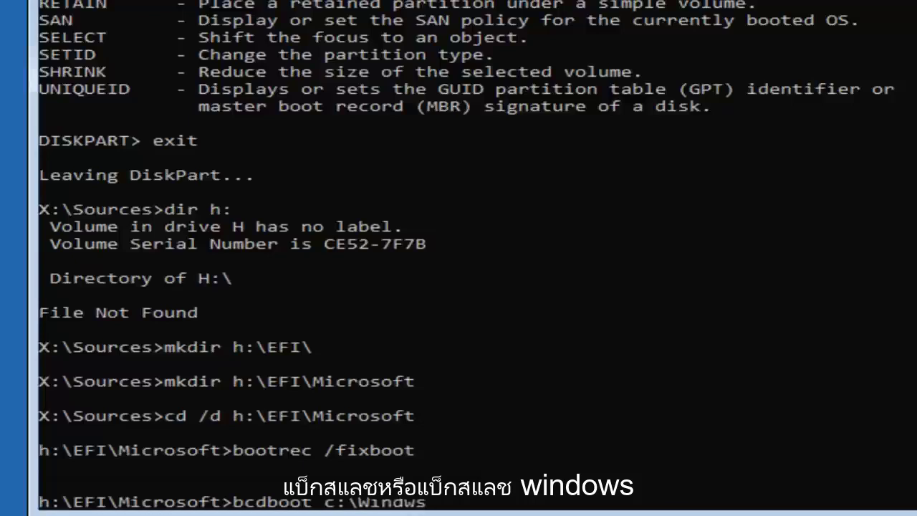
key(BackSpace)
key(BackSpace)
text(ows )
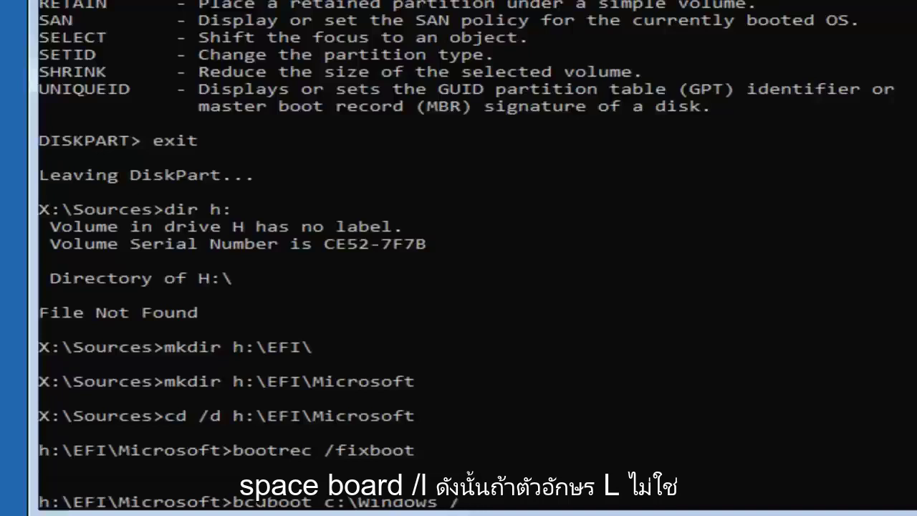
text(/l)
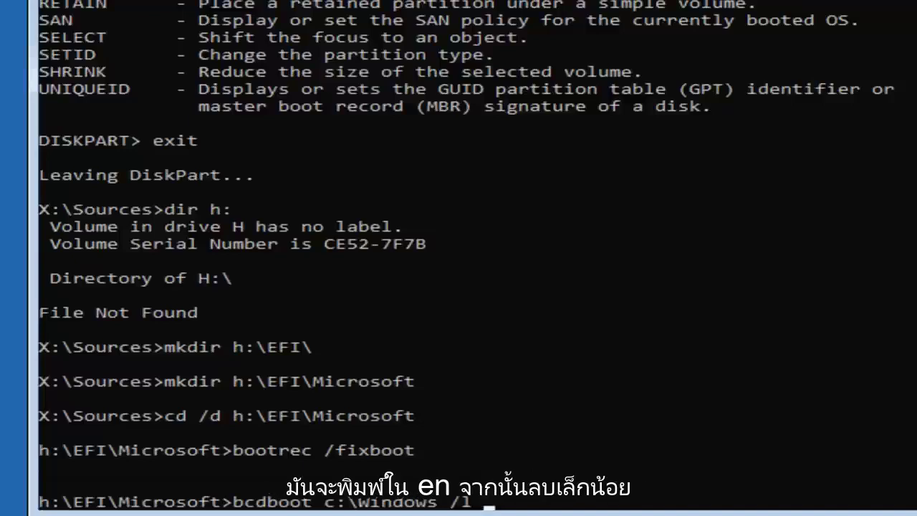
text(eb)
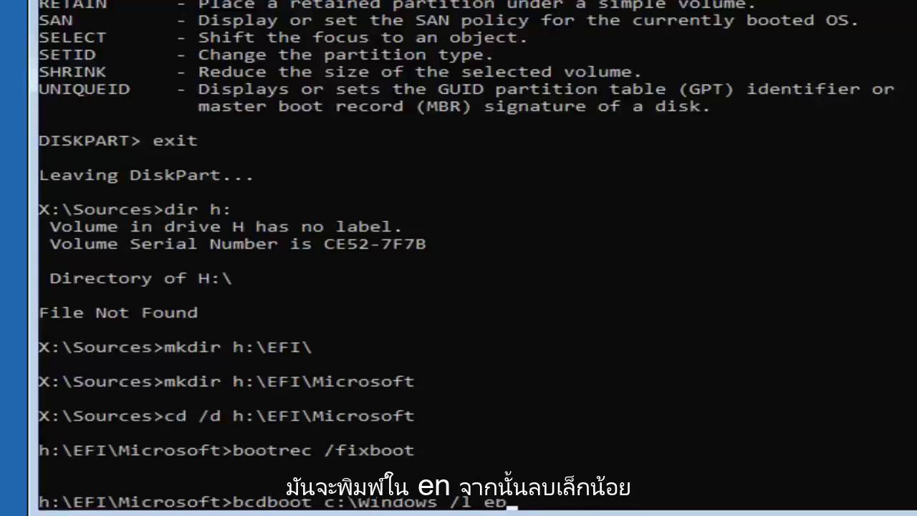
key(BackSpace)
key(BackSpace)
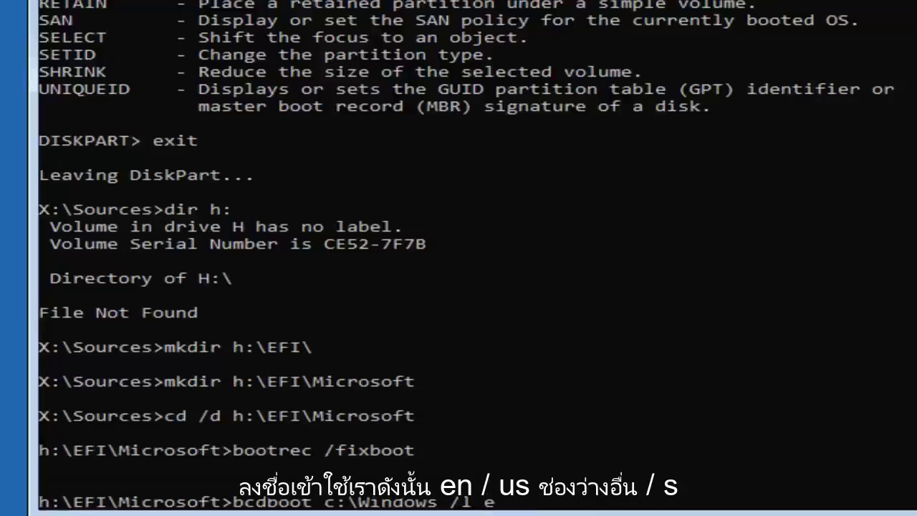
text(n-us)
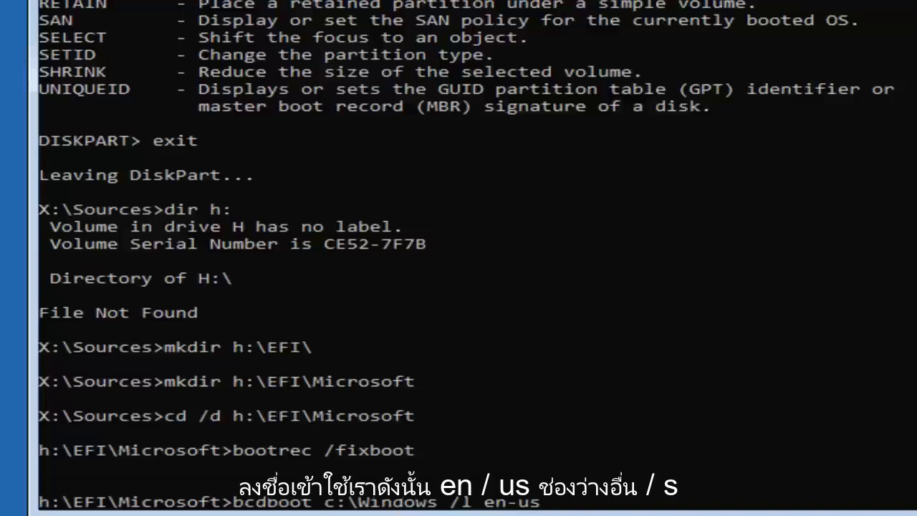
text( /s)
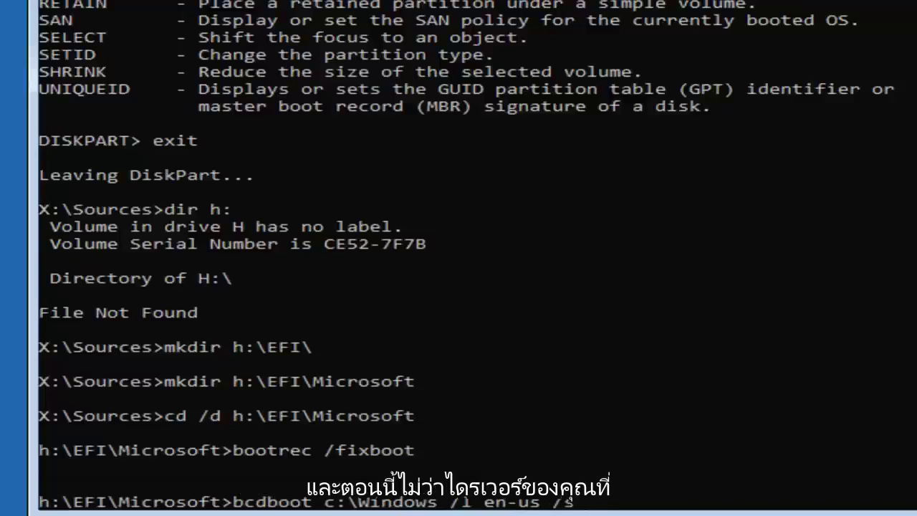
text( h)
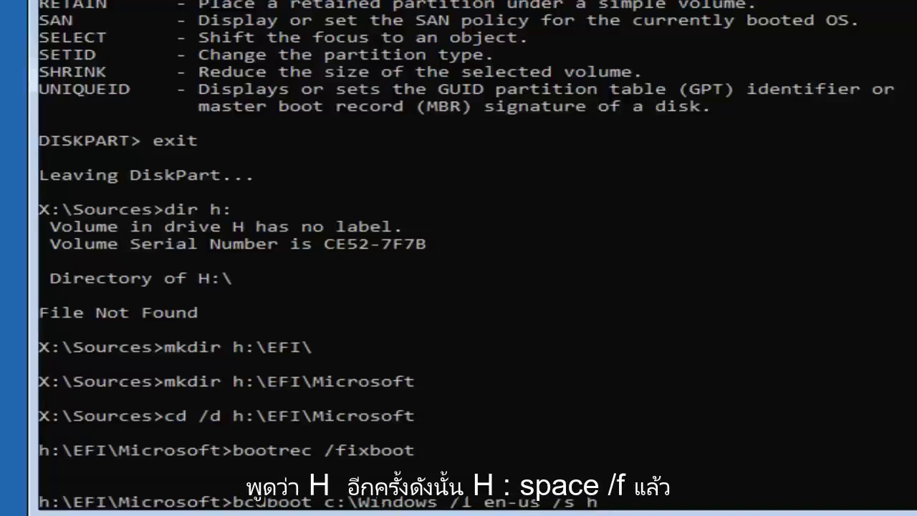
text(: /f)
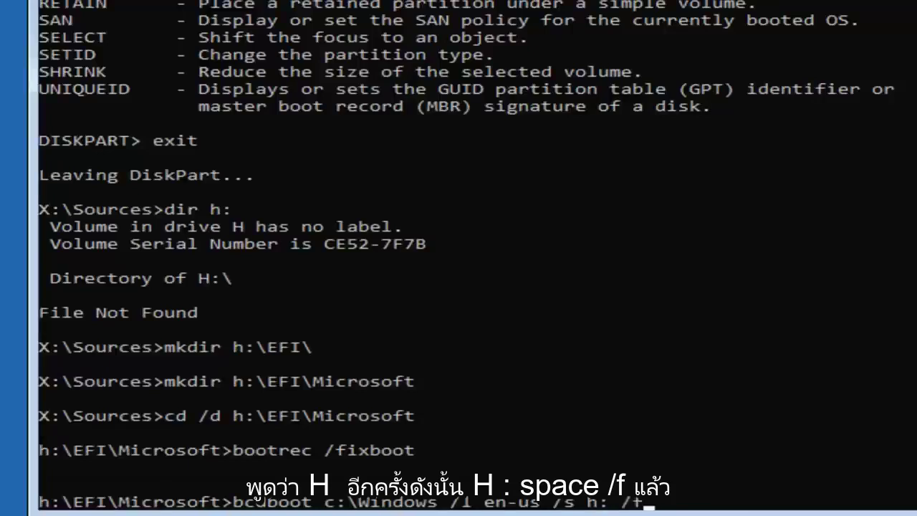
text( A)
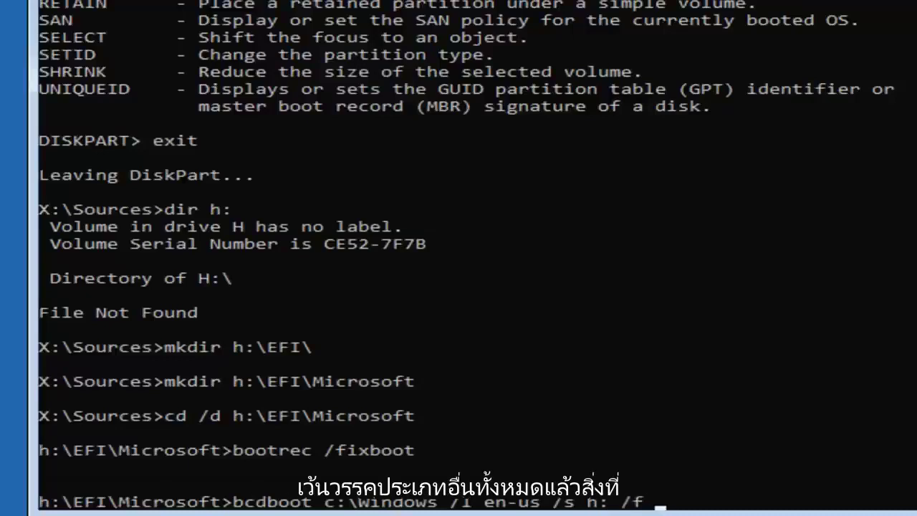
text(LL)
key(Return)
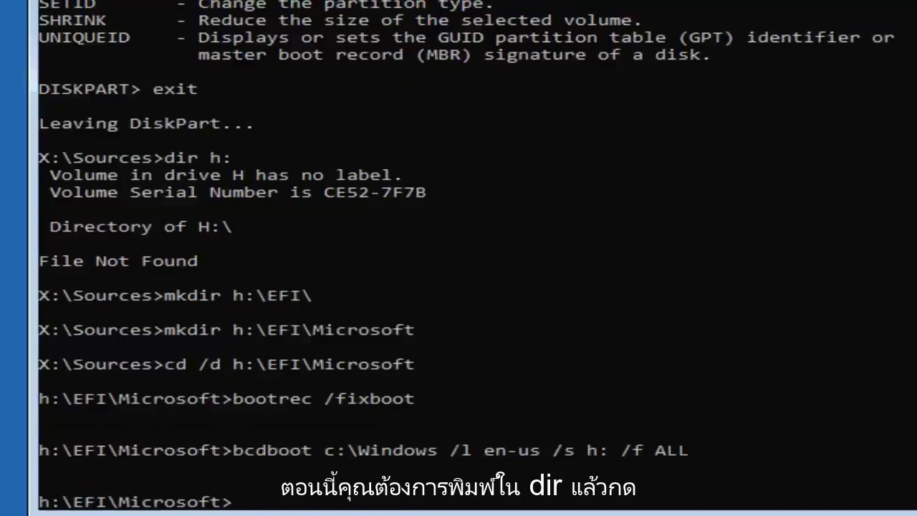
- List the contents of the h:\EFI\Microsoft folder with dir and of its Boot folder with dir Boot
text(dir)
key(Return)
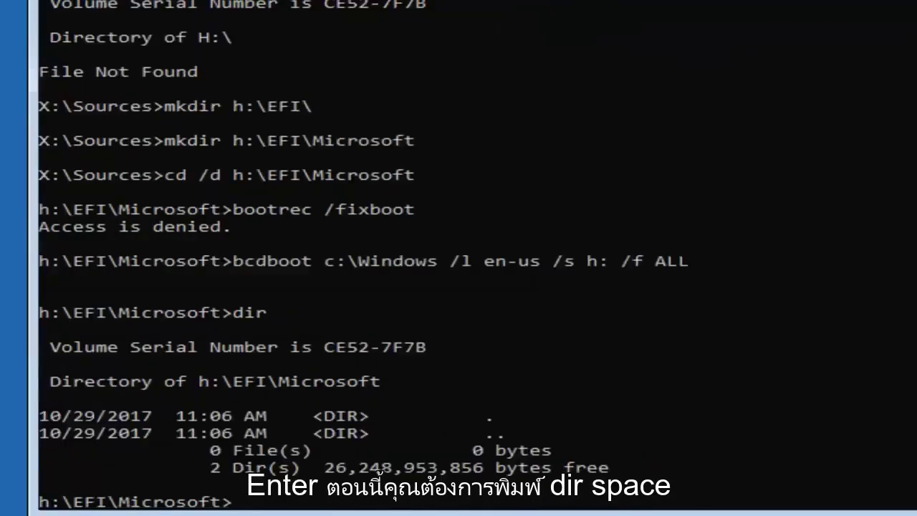
text(dir B)
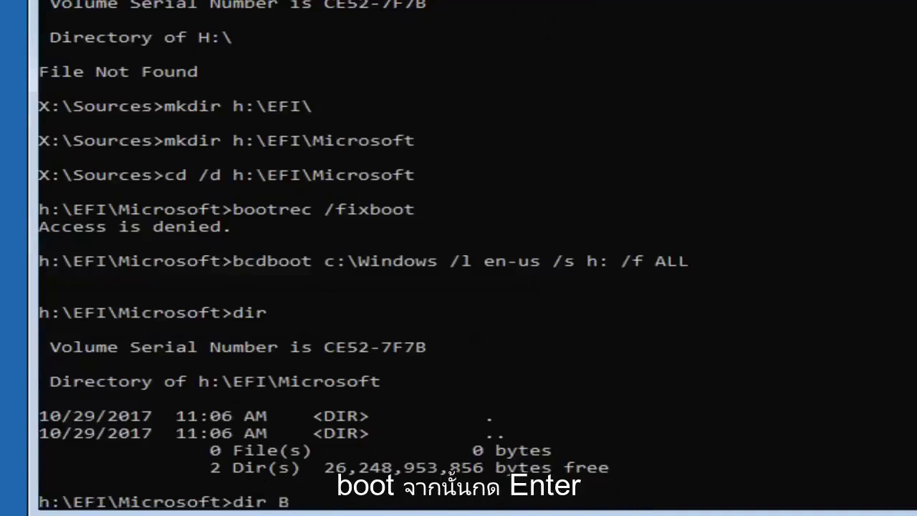
text(oot)
key(Return)
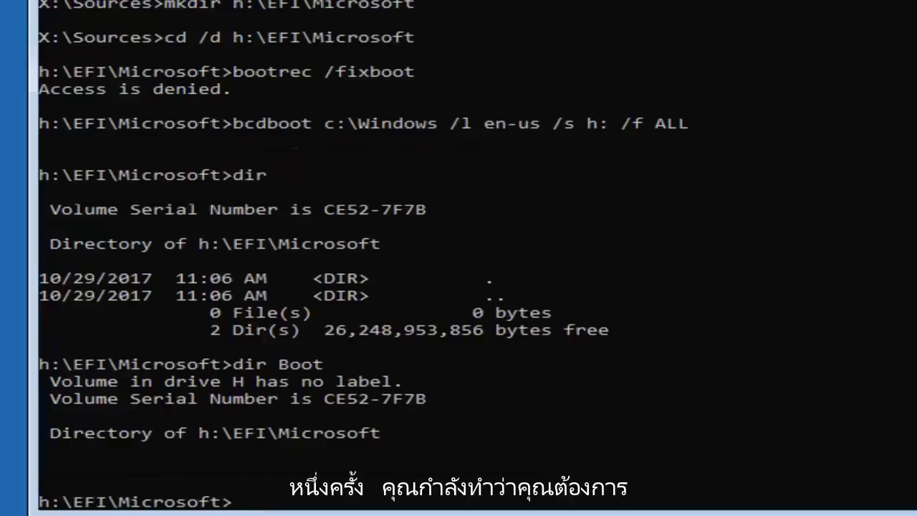
- Close the command prompt with exit to return to the recovery options
text(exit)
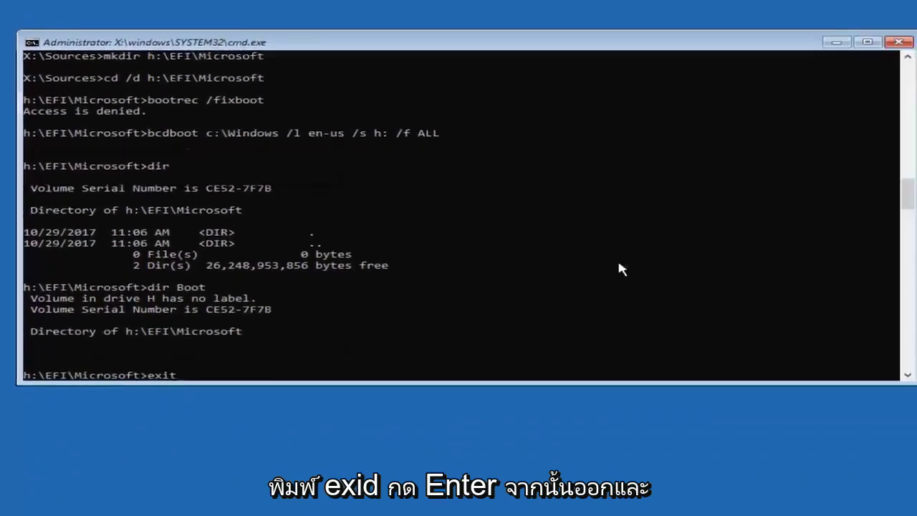
key(Return)
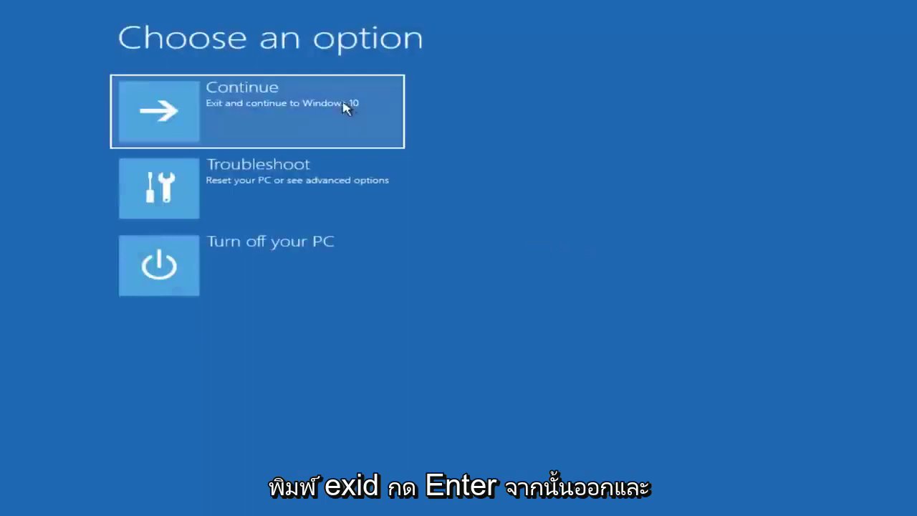